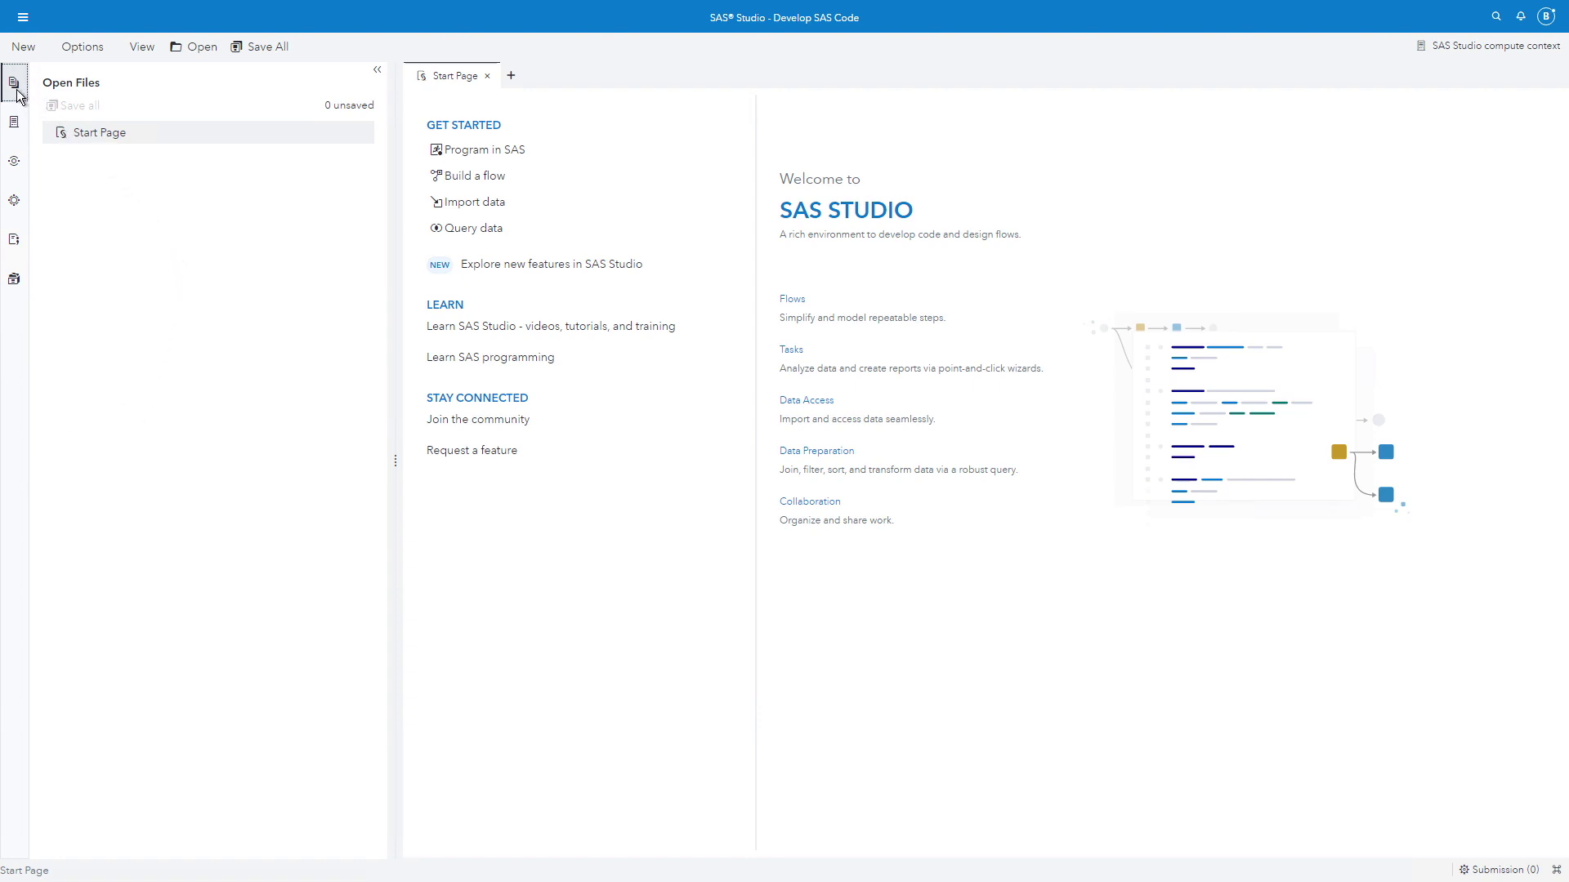
Show the Tasks list and expand Econometrics and SAS Viya Machine Learning to reveal Gradient Boosting.
left_click(16, 126)
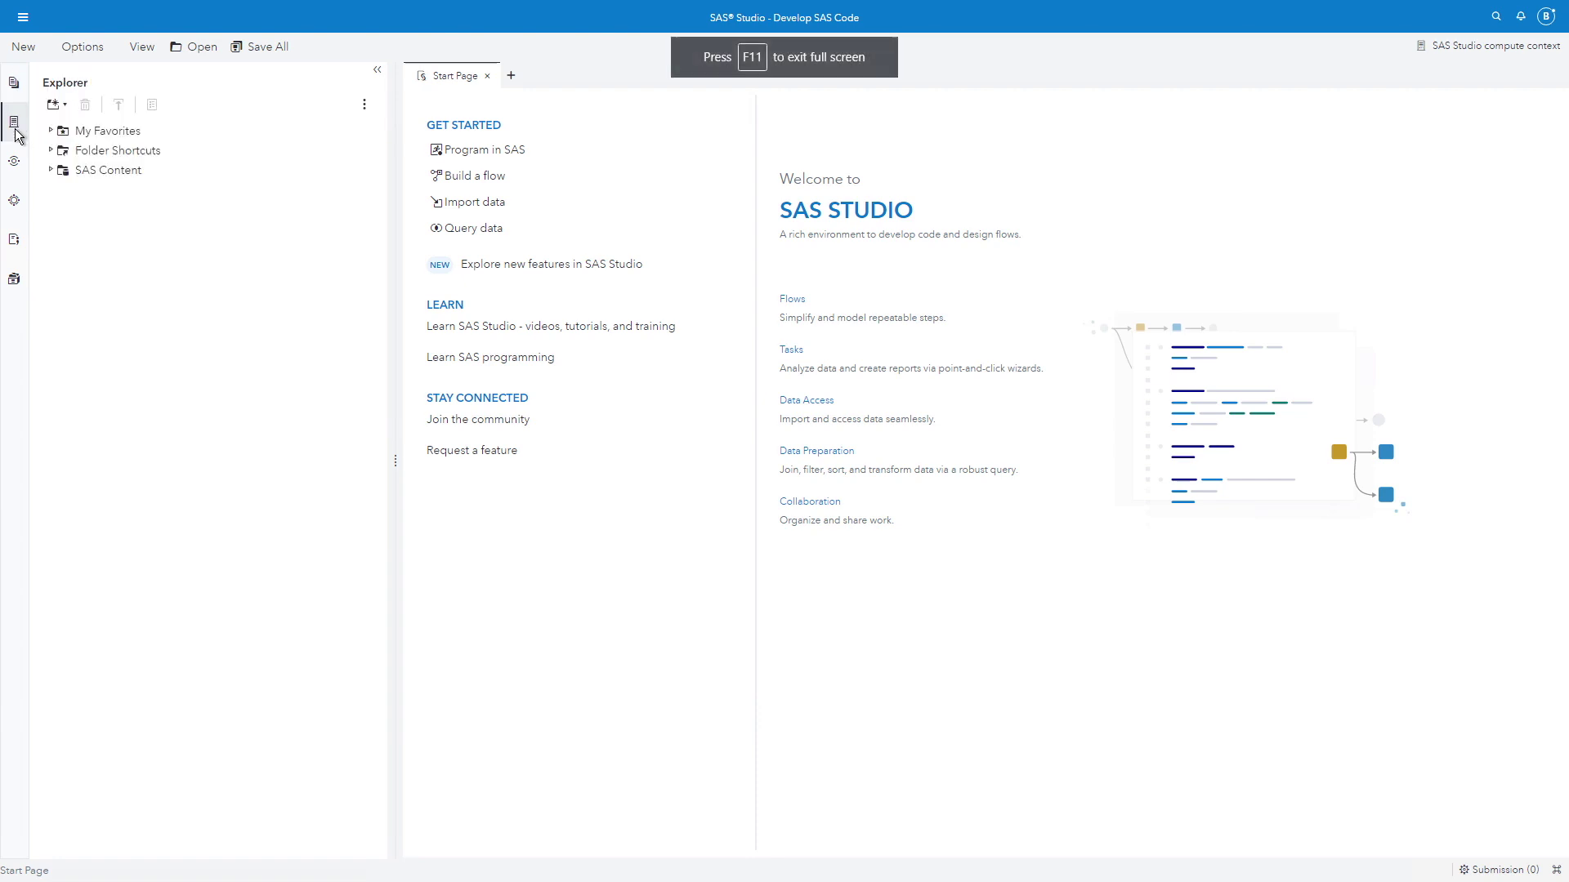
left_click(15, 203)
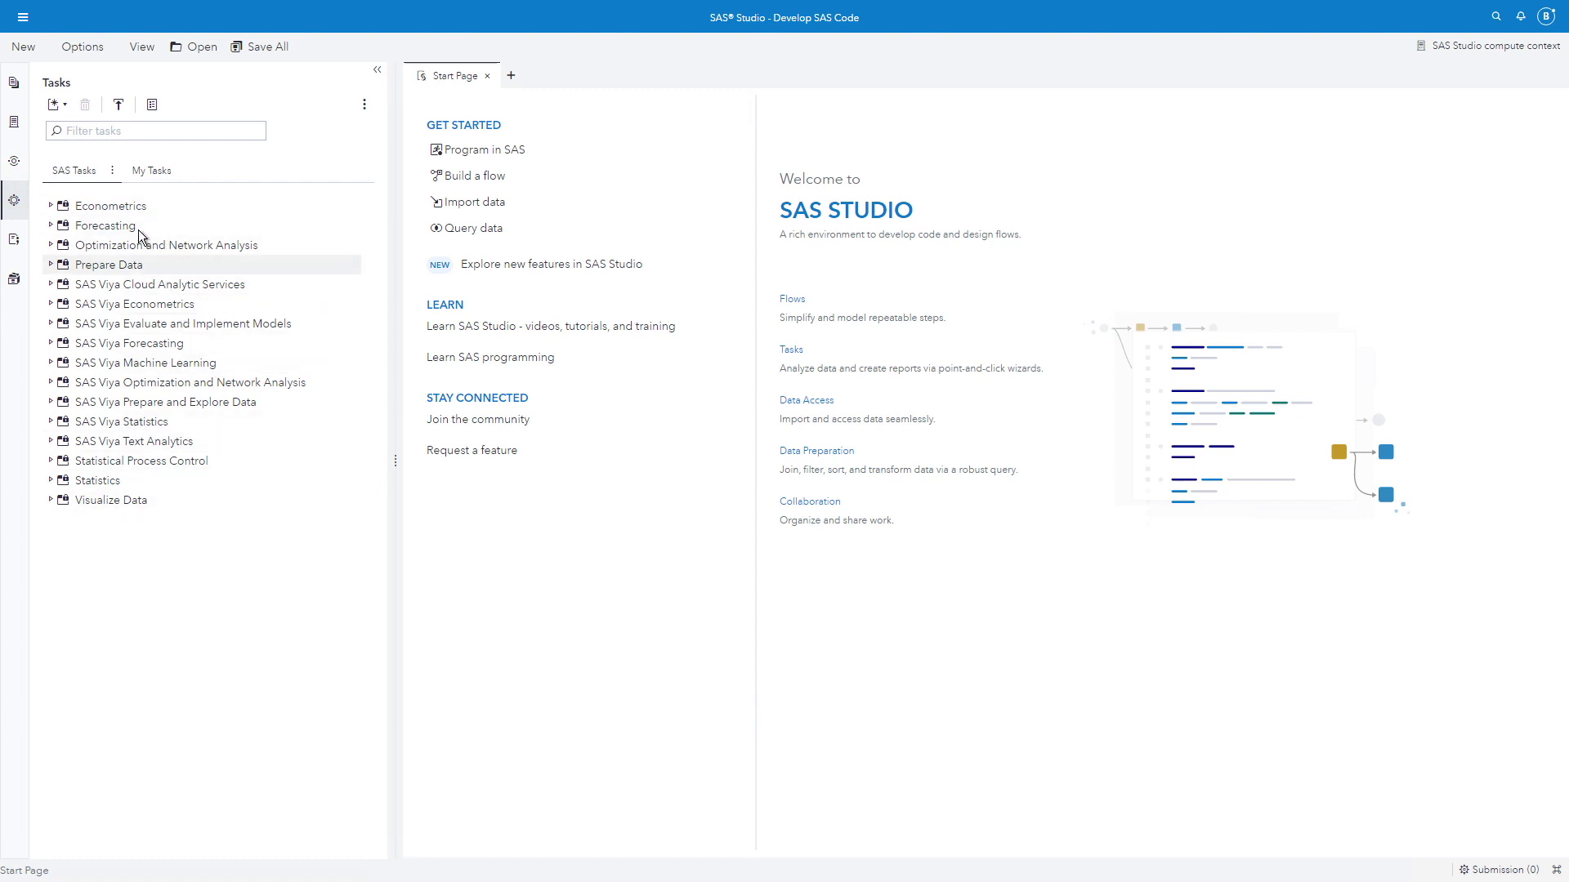
left_click(52, 206)
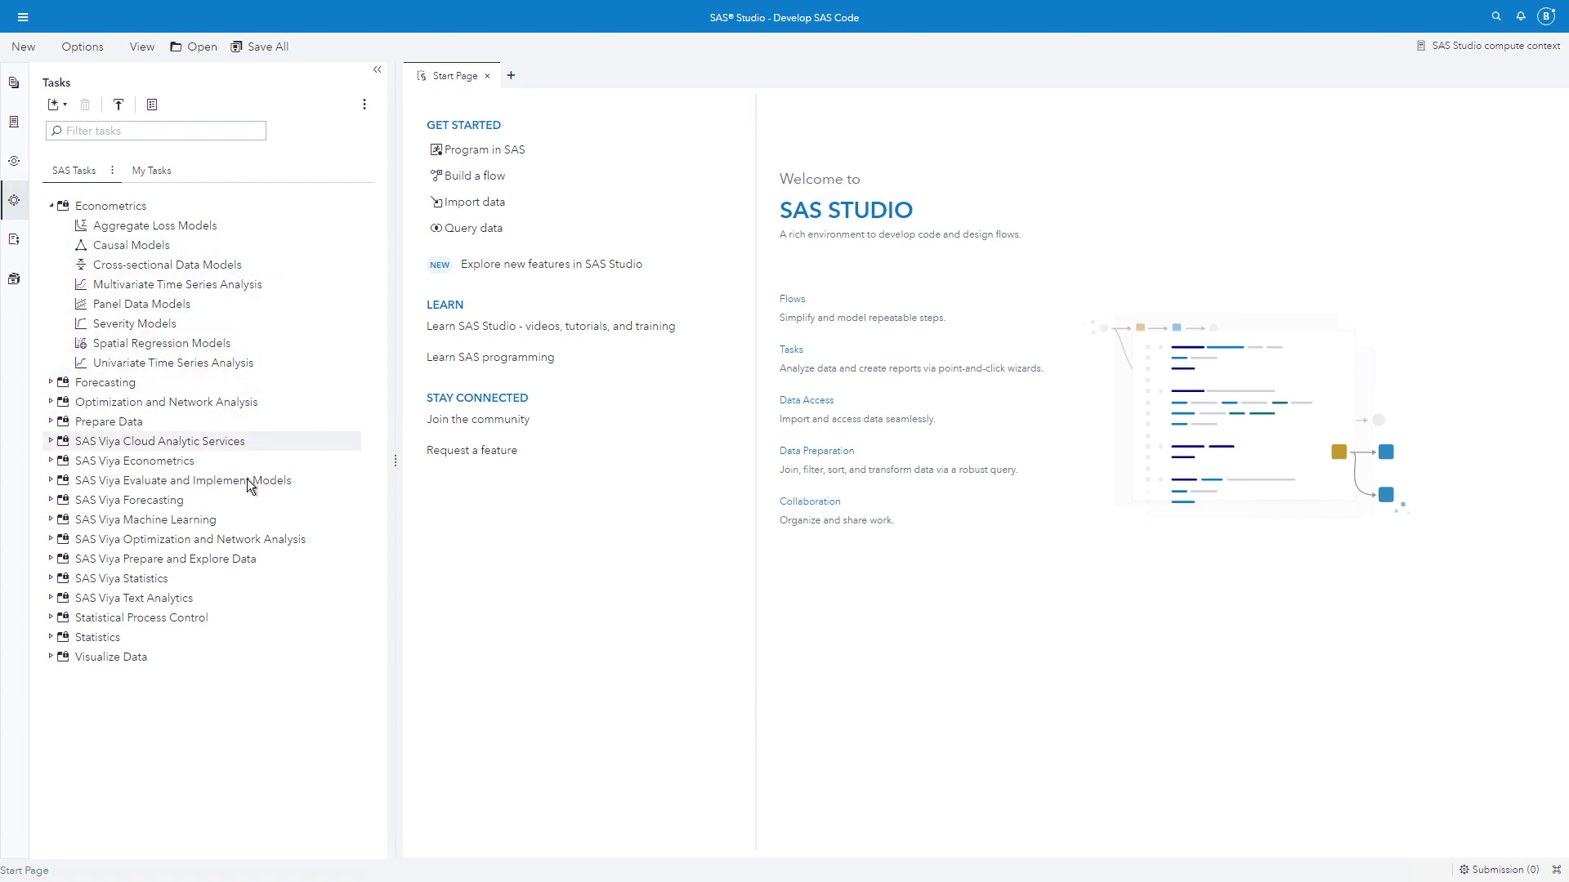
left_click(51, 521)
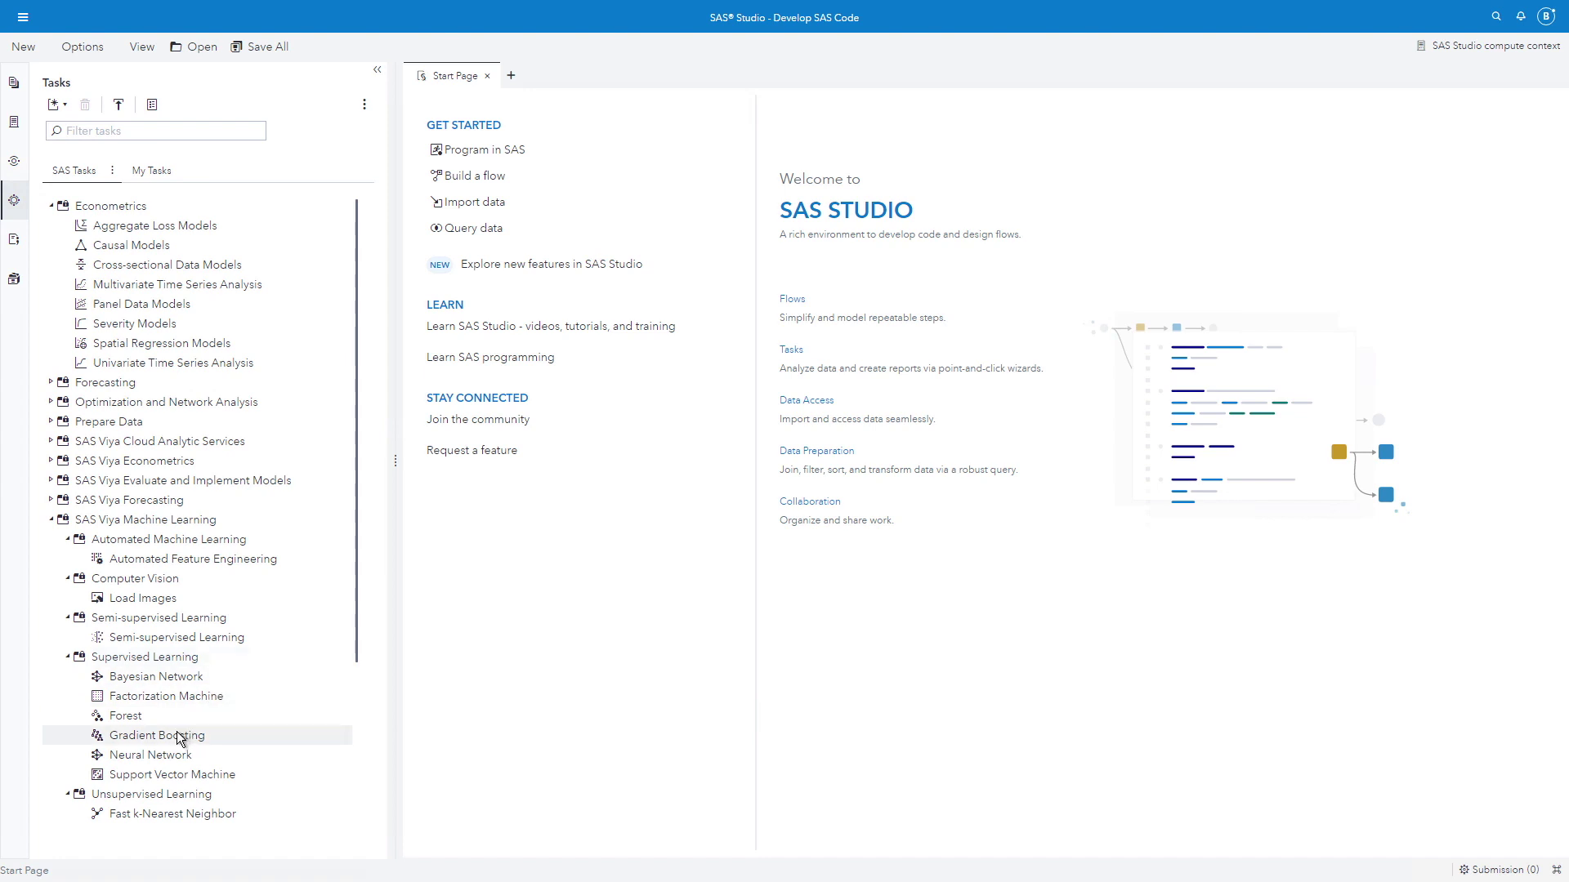
Start a Gradient Boosting task on VSVDMML.HMEQ and begin choosing its nominal target column.
double_click(157, 735)
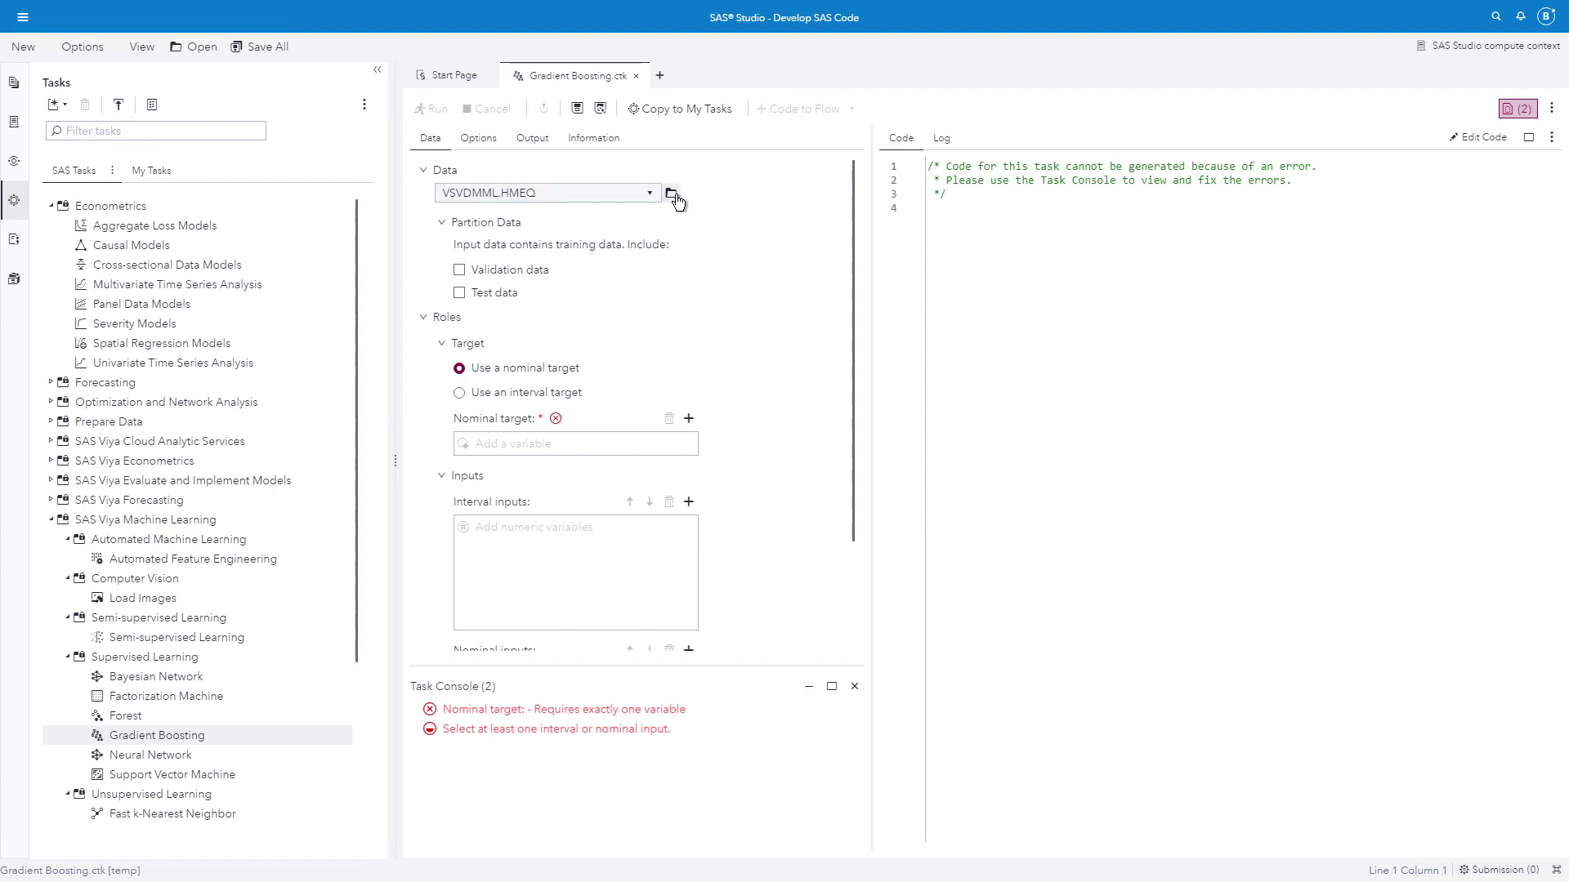
left_click(672, 195)
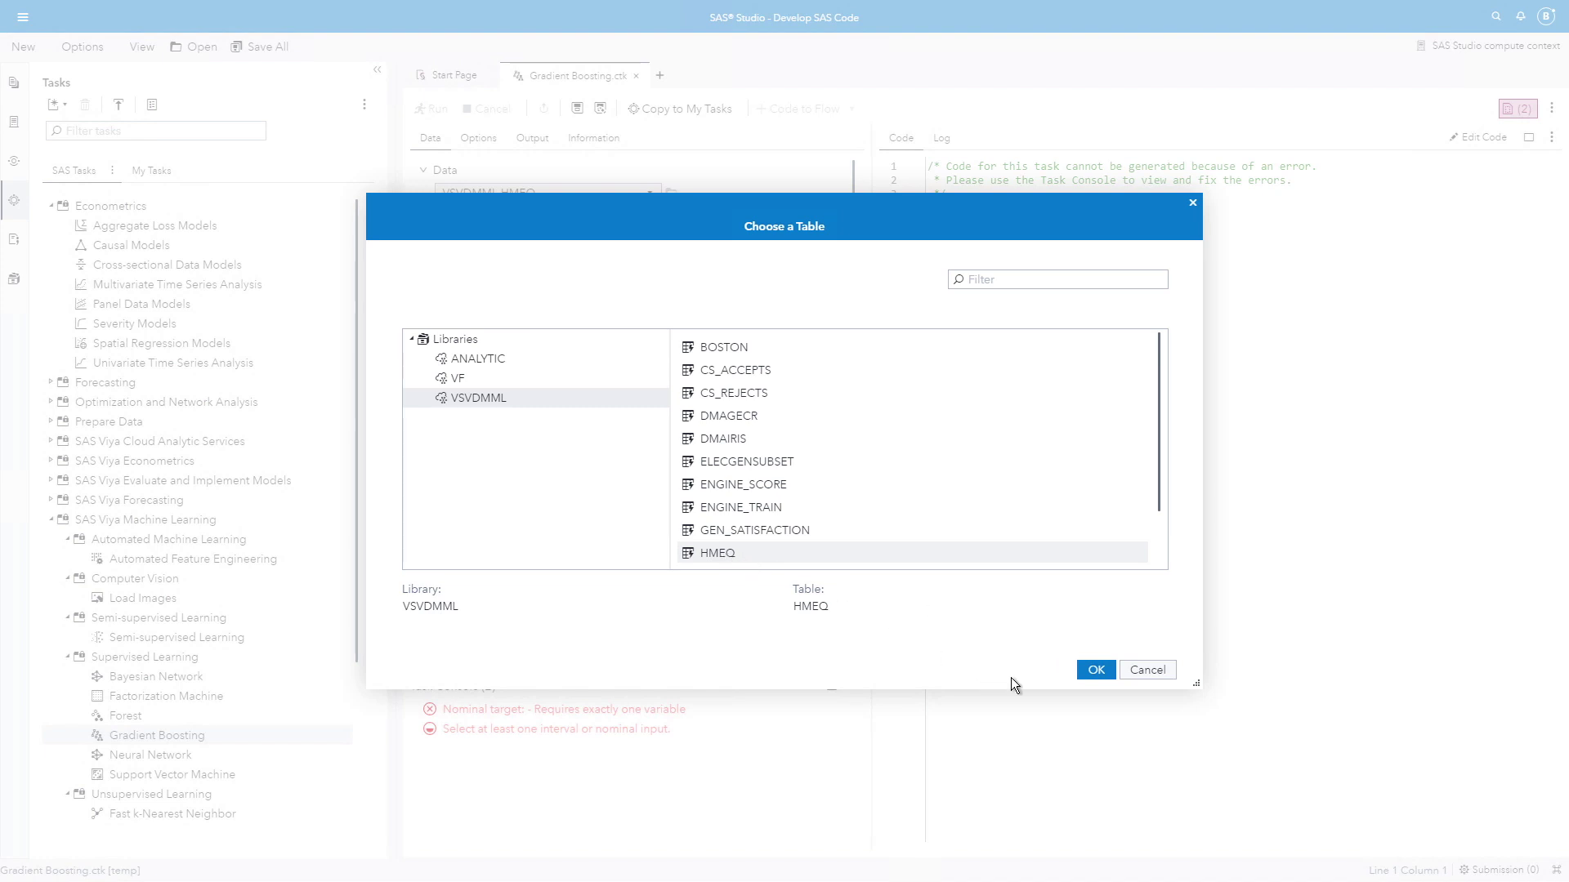
left_click(1096, 672)
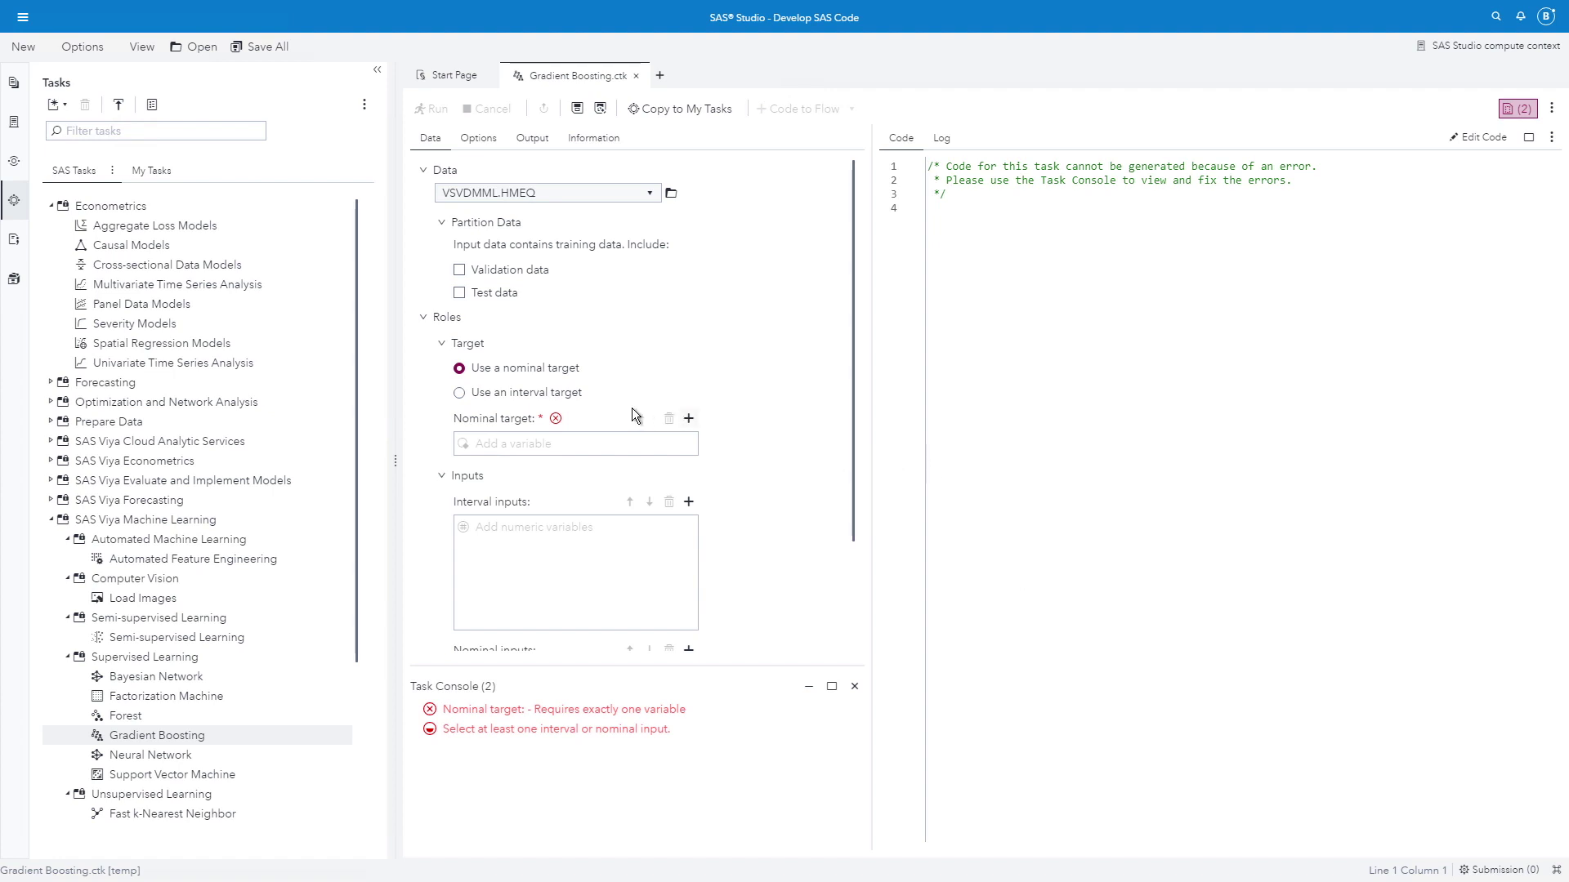
left_click(689, 422)
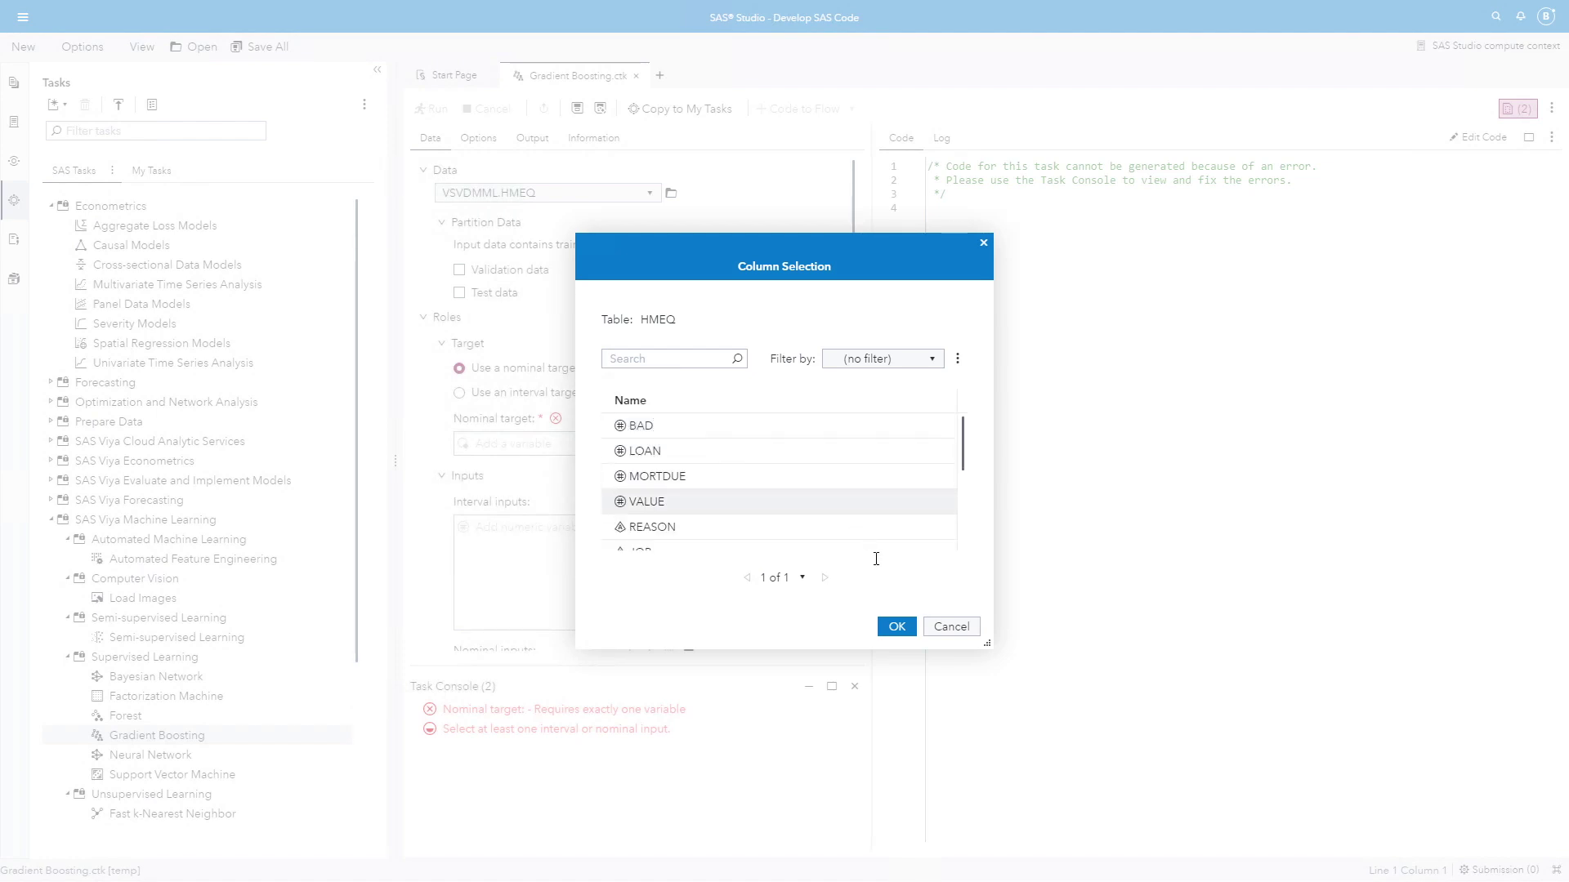
Make BAD the nominal target and hold out validation data at proportion 0.7.
left_click(899, 631)
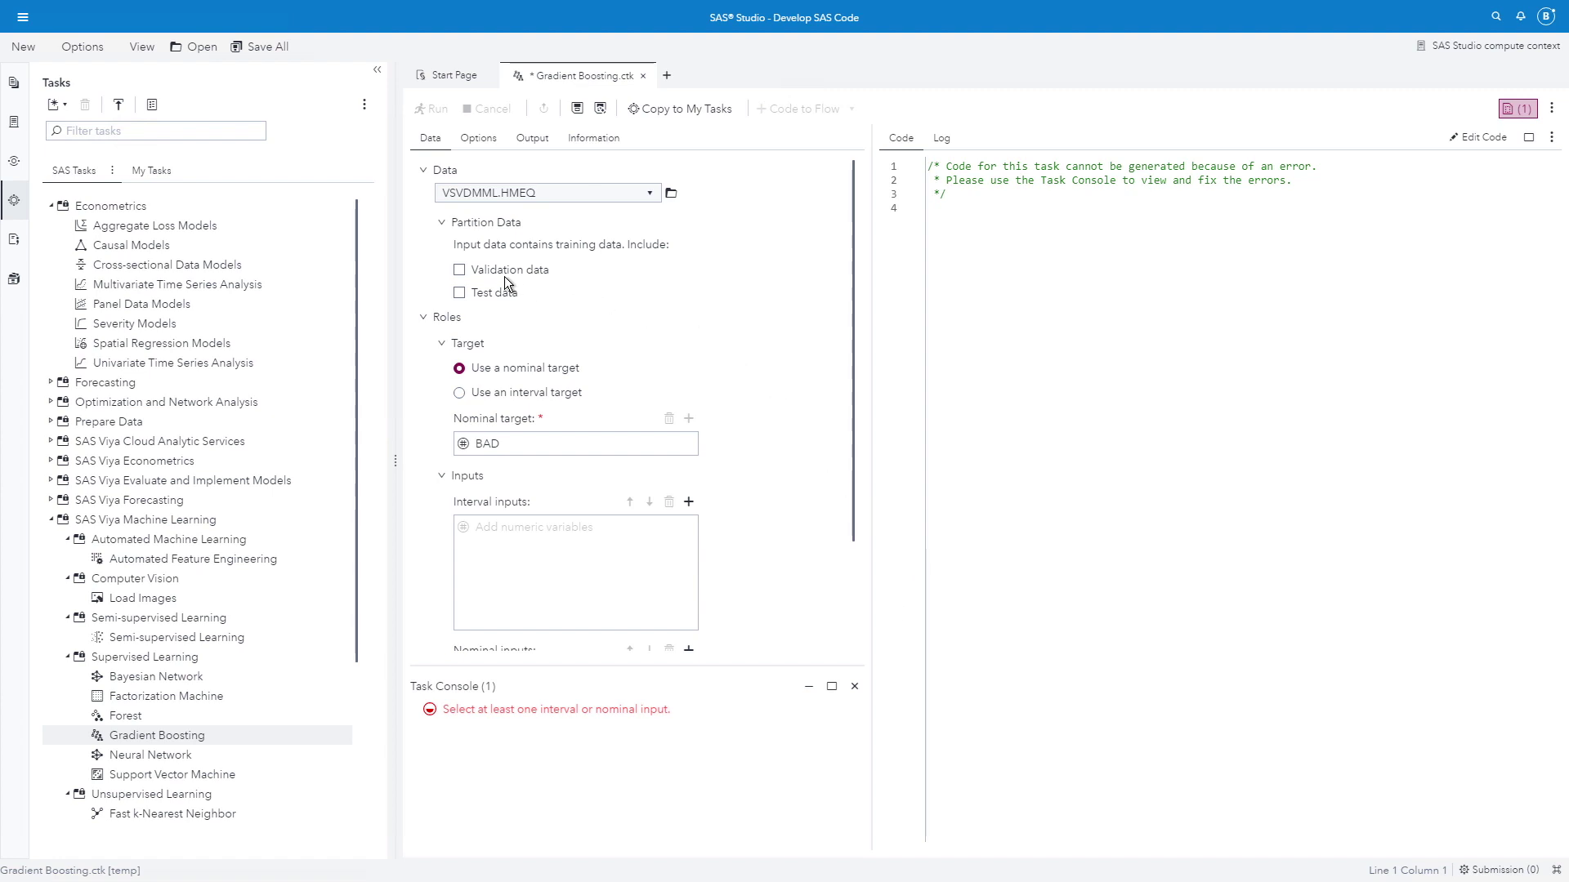
left_click(460, 273)
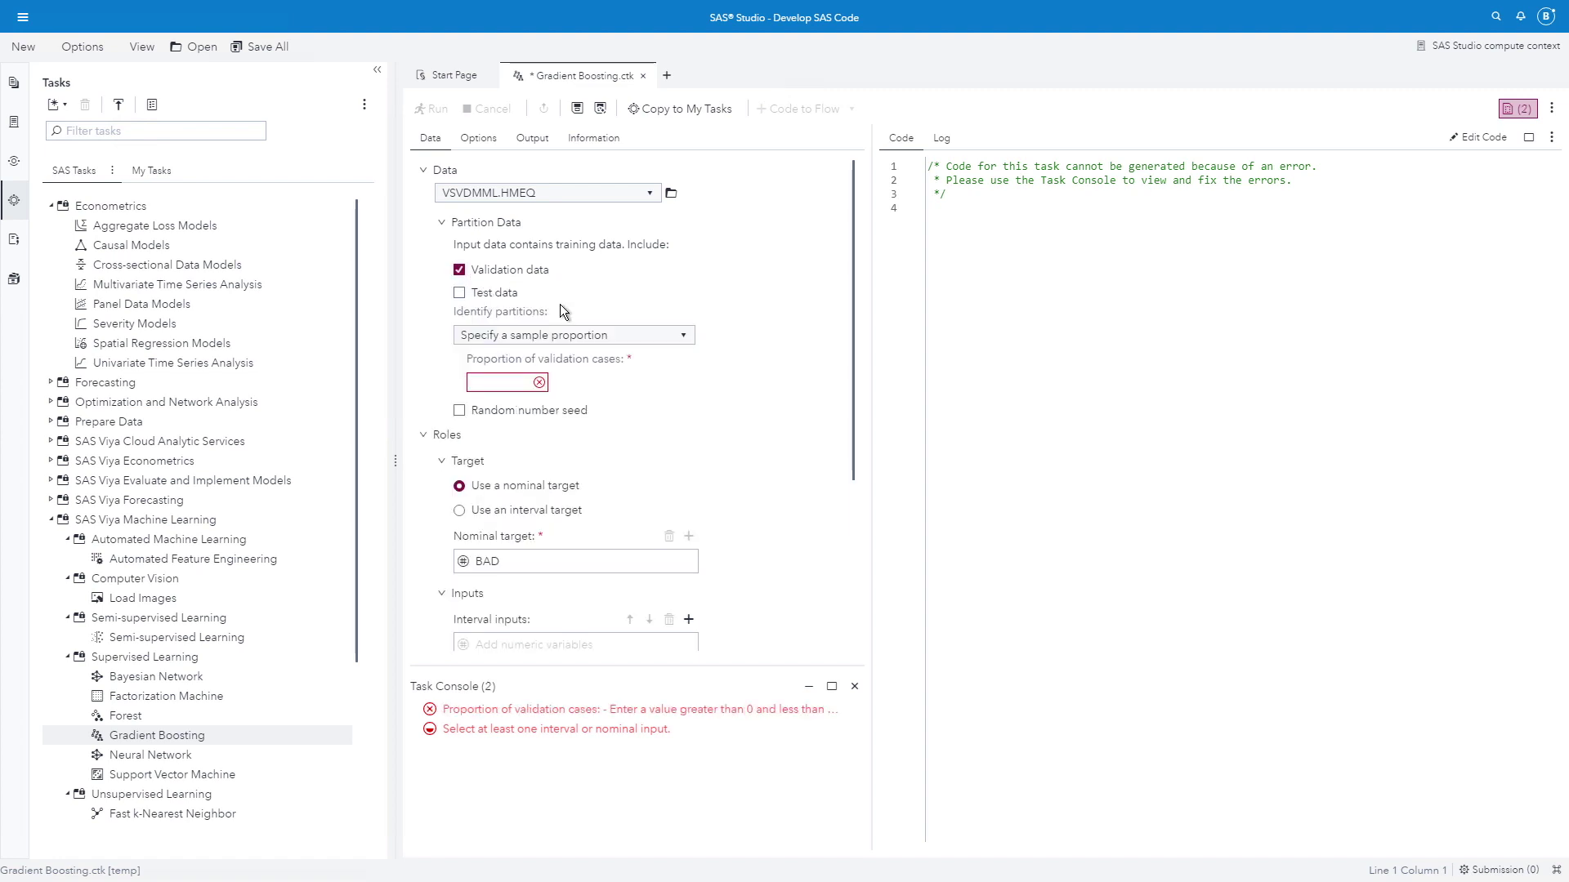
left_click(511, 387)
left_click(660, 463)
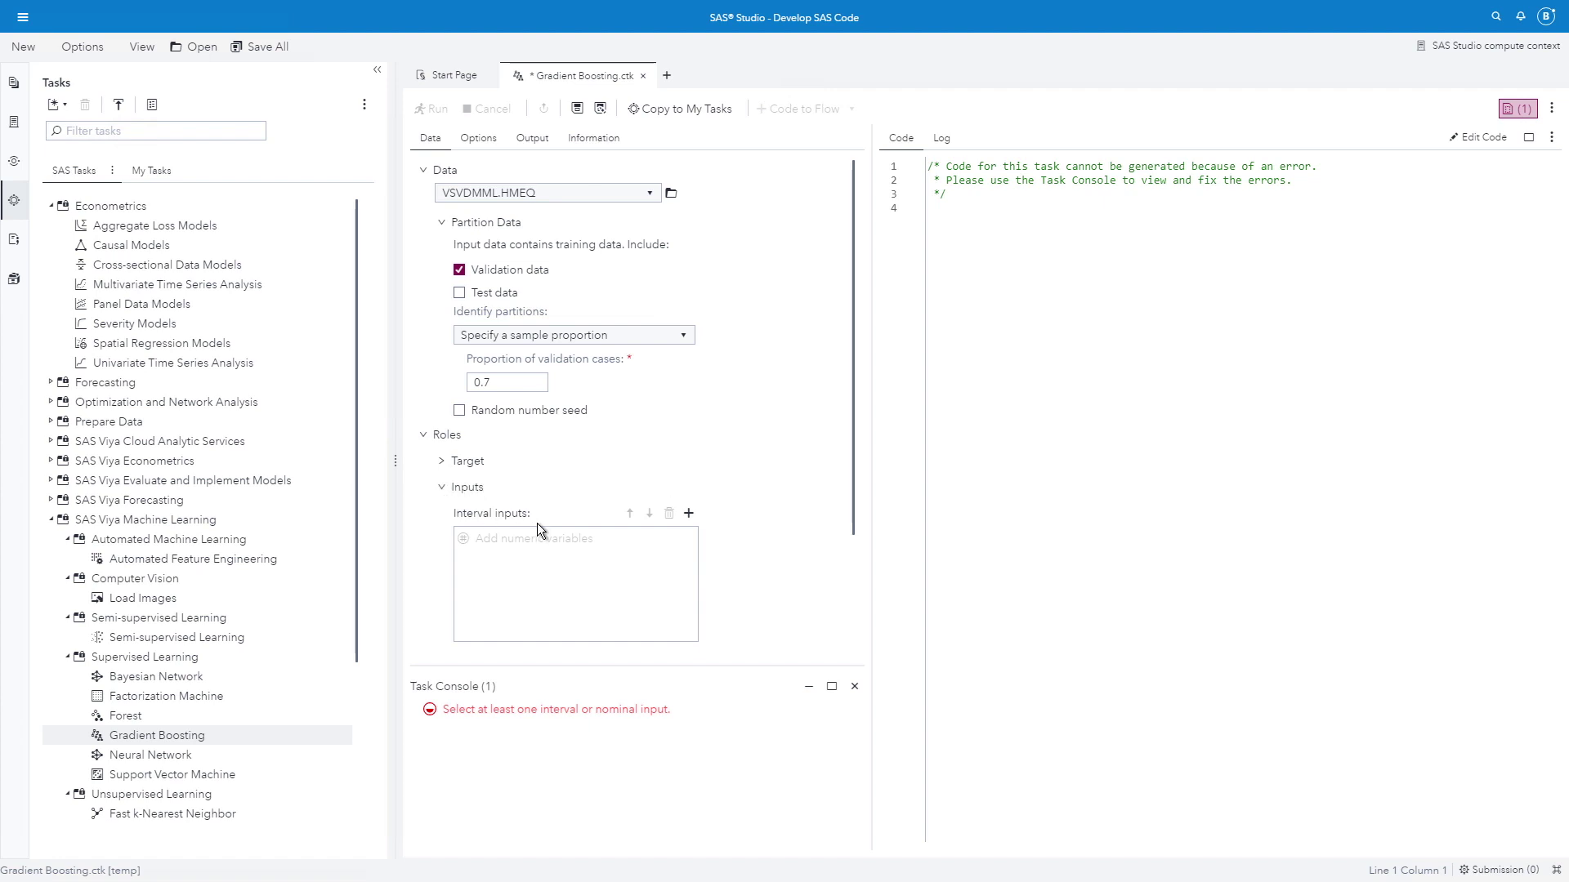
Add all numeric columns, LOAN through DEBTINC, as interval inputs.
left_click(689, 515)
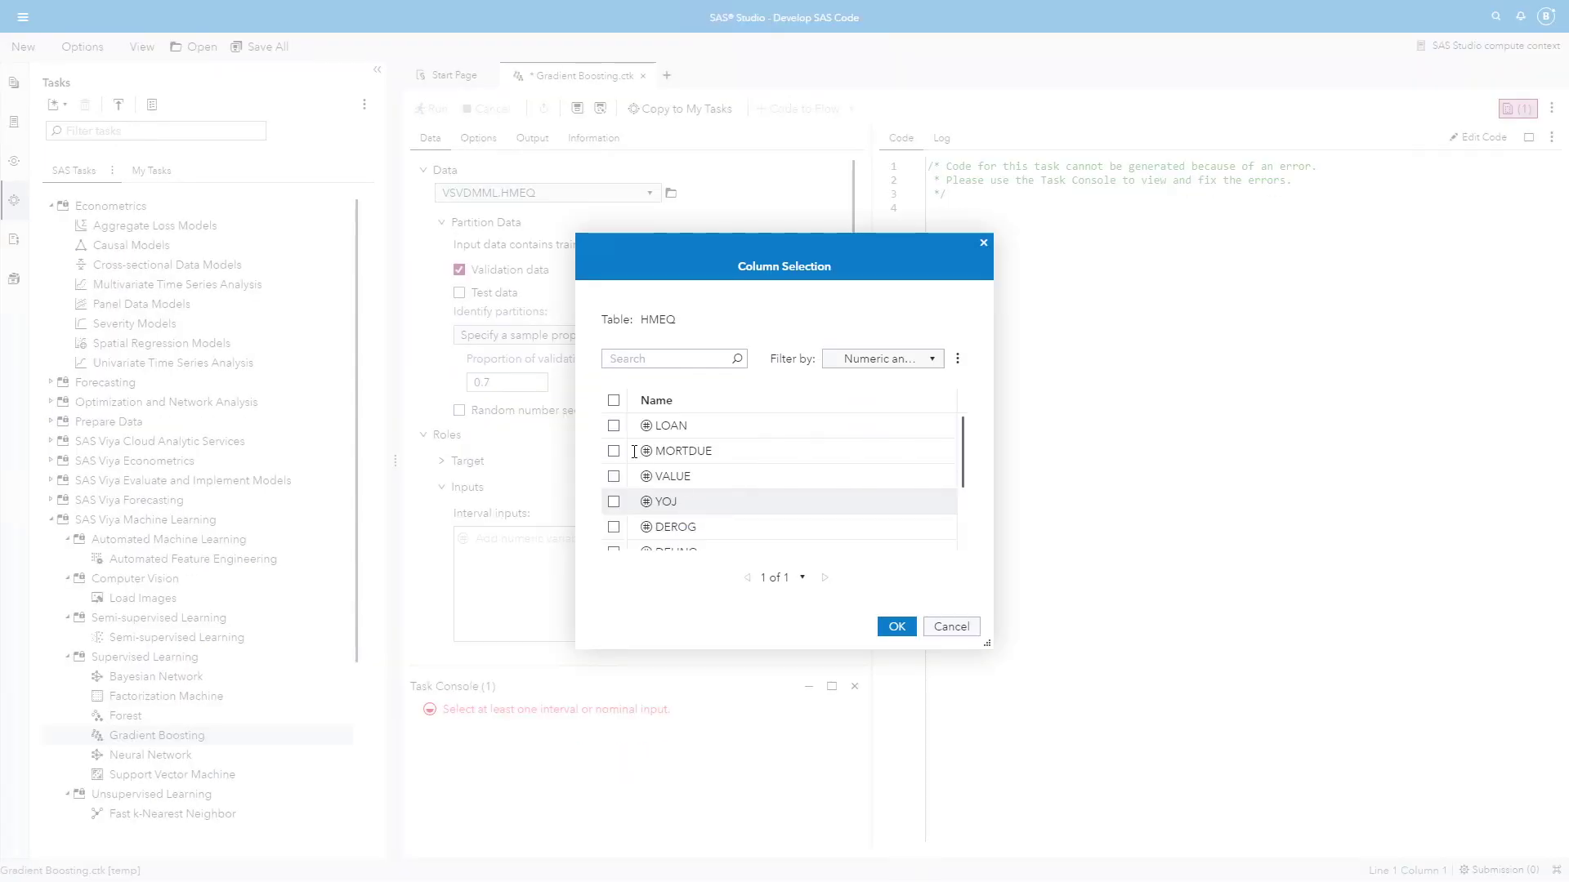
left_click(615, 404)
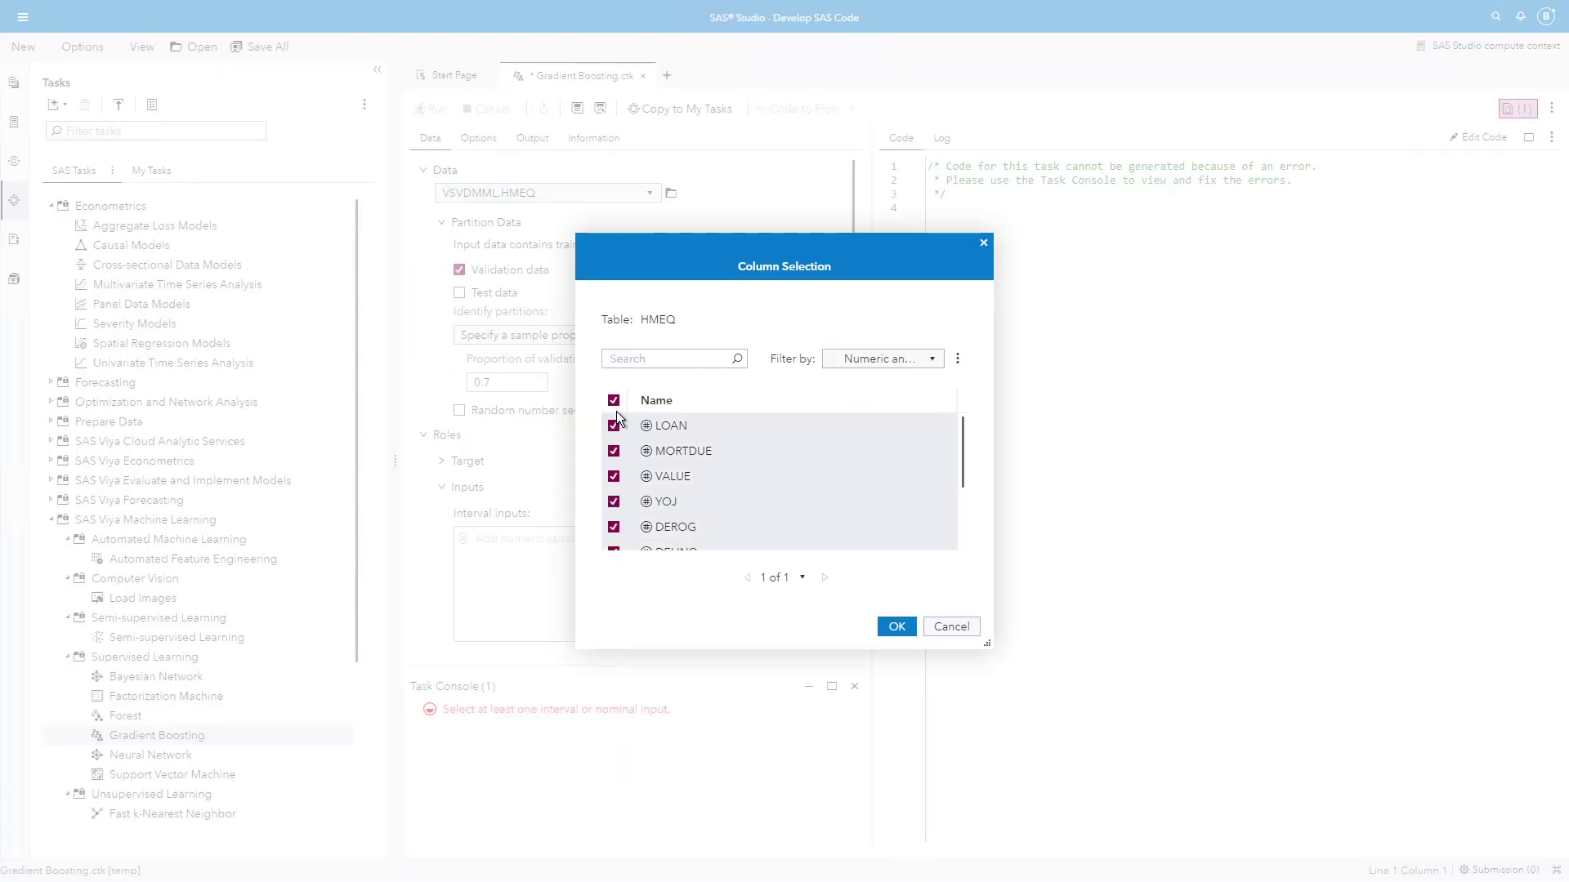
left_click(896, 626)
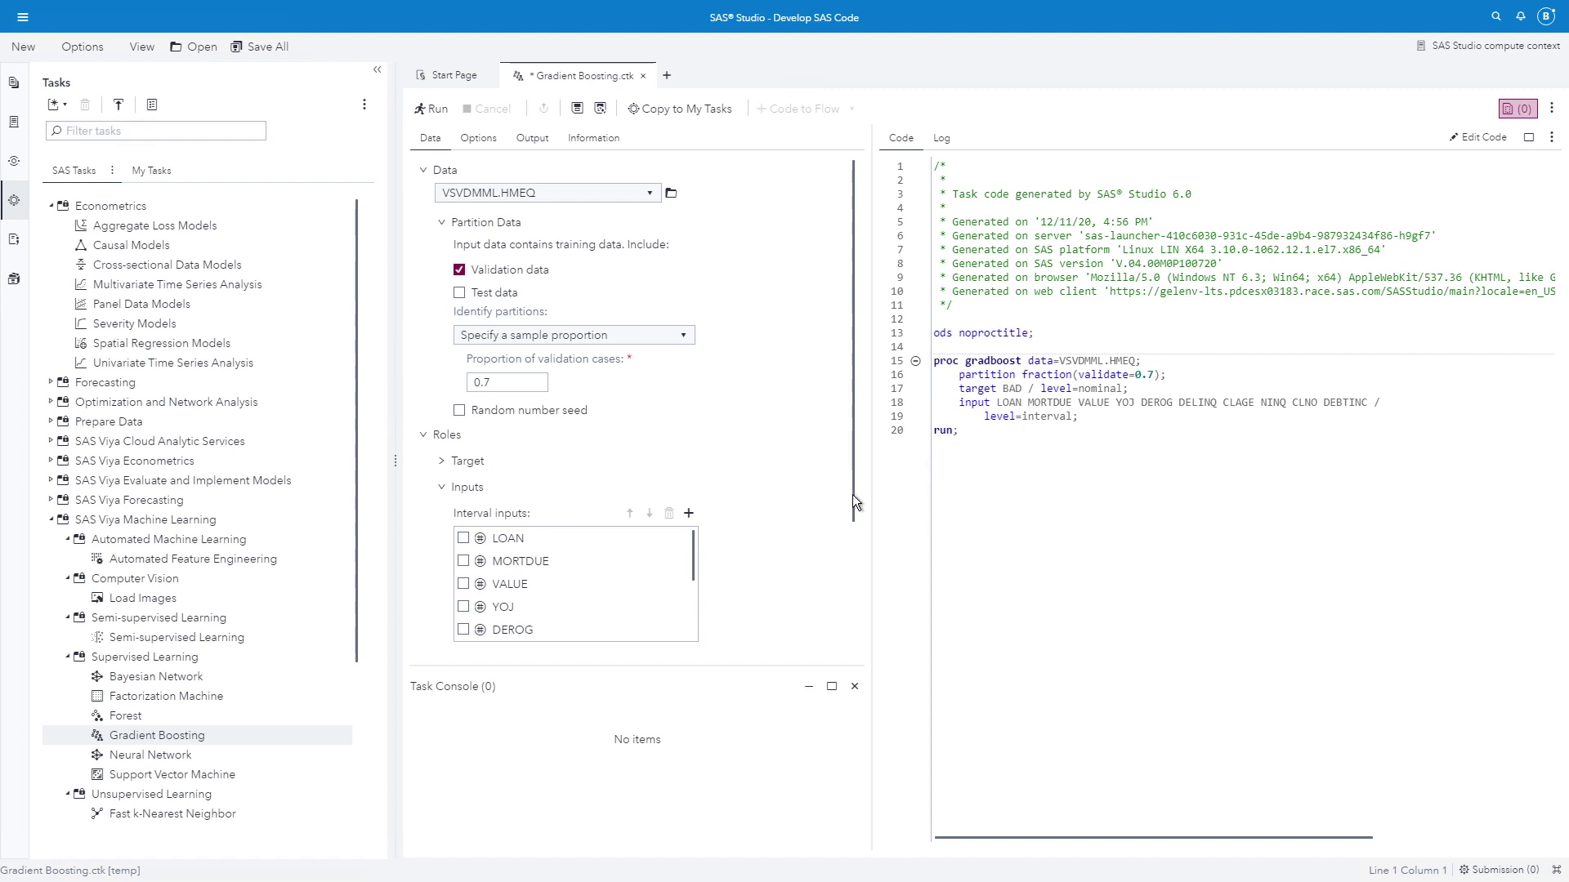
left_click_drag(852, 495, 830, 647)
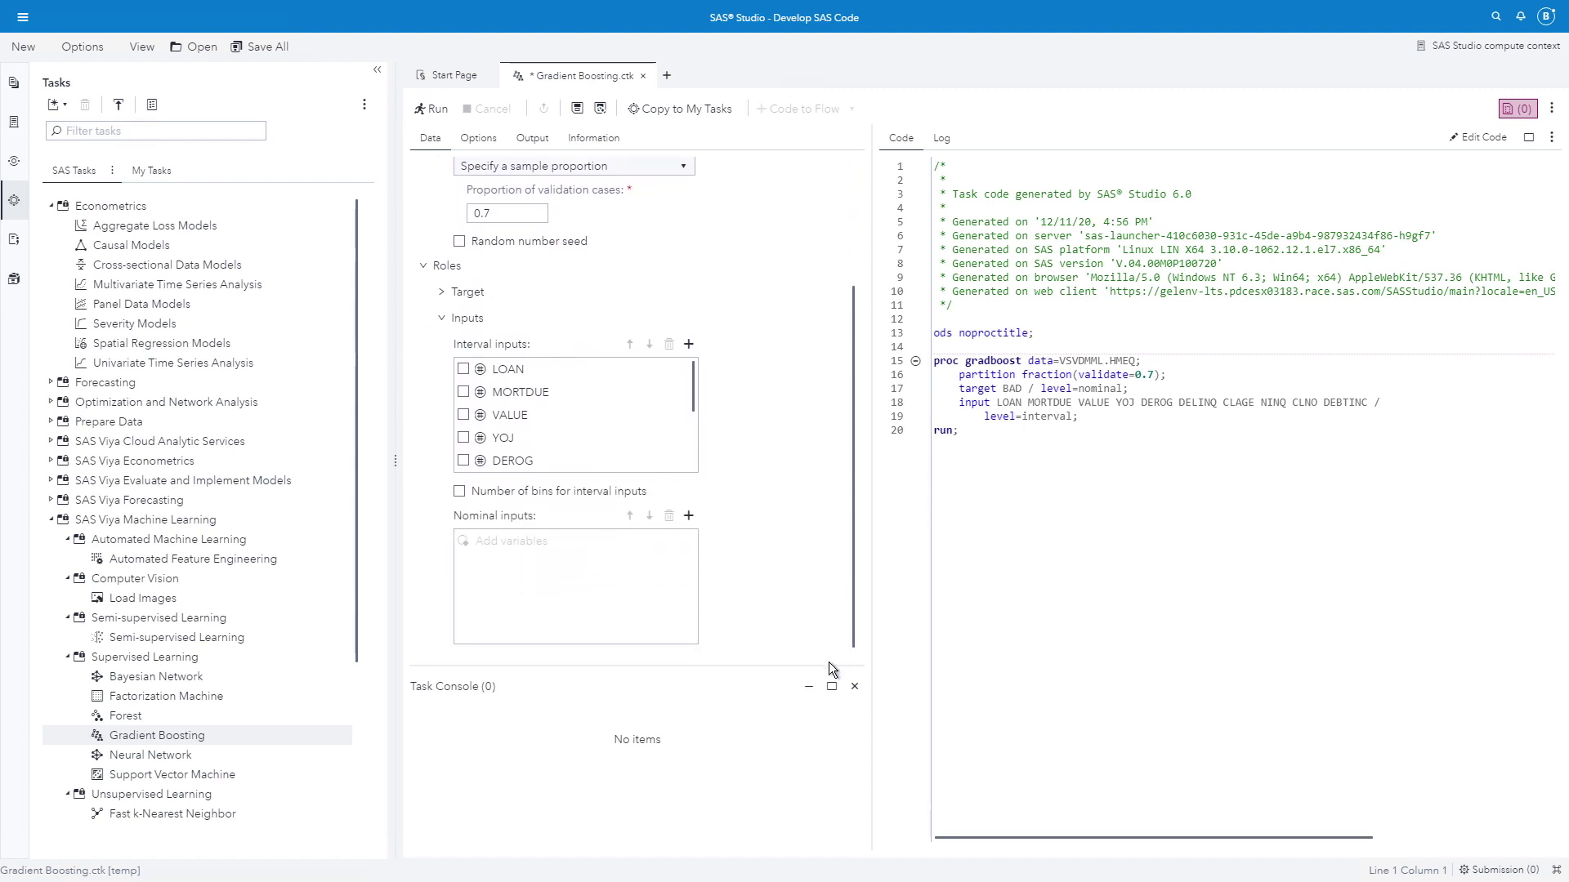
Add REASON and JOB as nominal inputs and run the gradient boosting model.
left_click(689, 520)
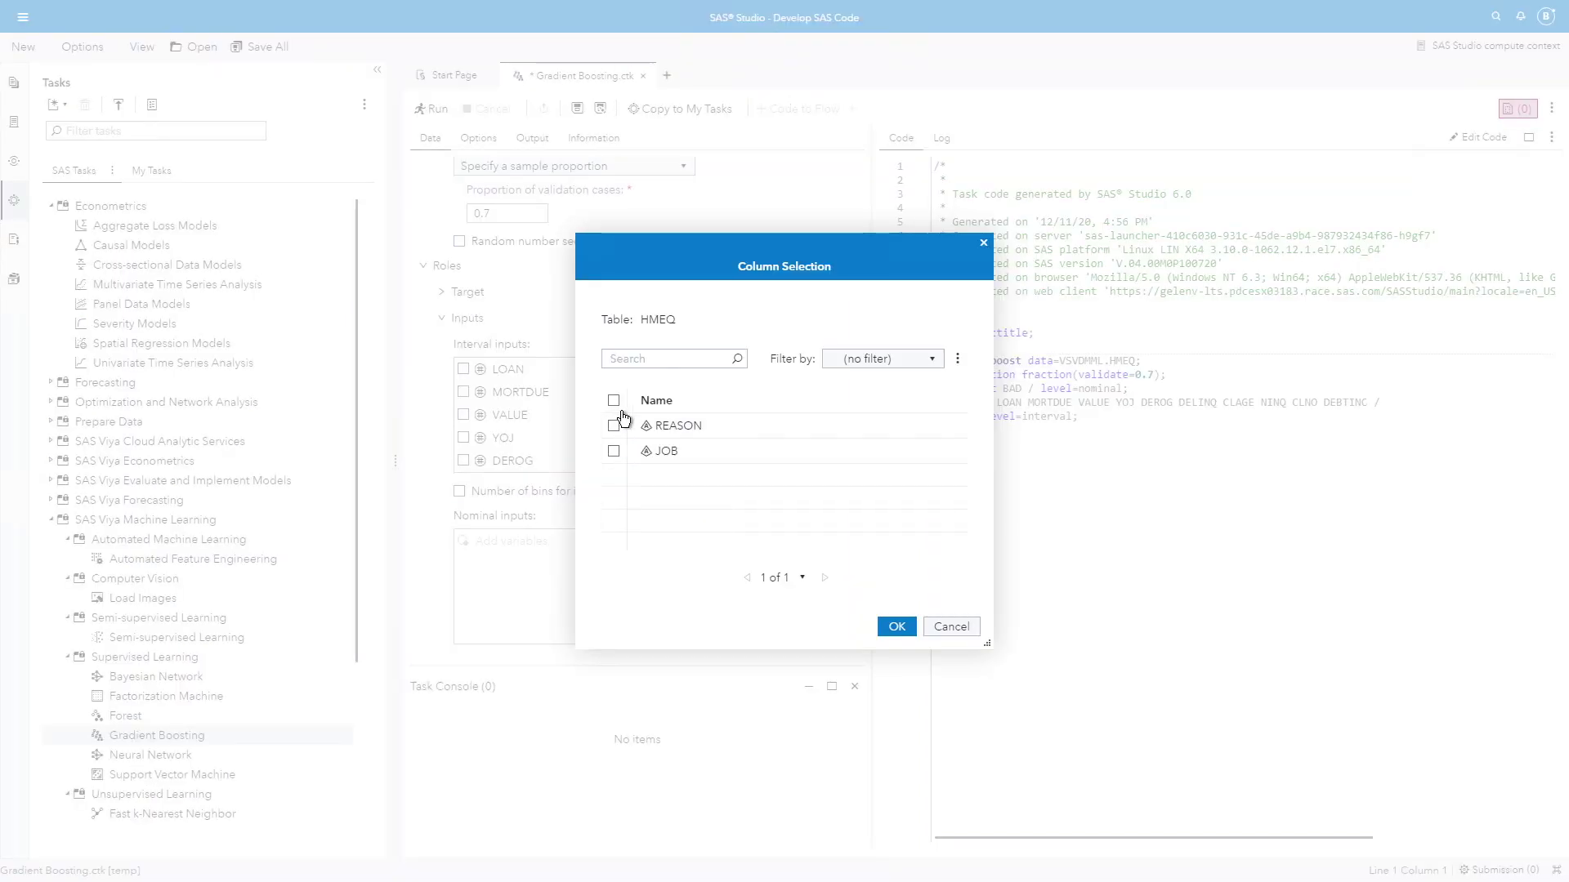
left_click(614, 401)
left_click(895, 627)
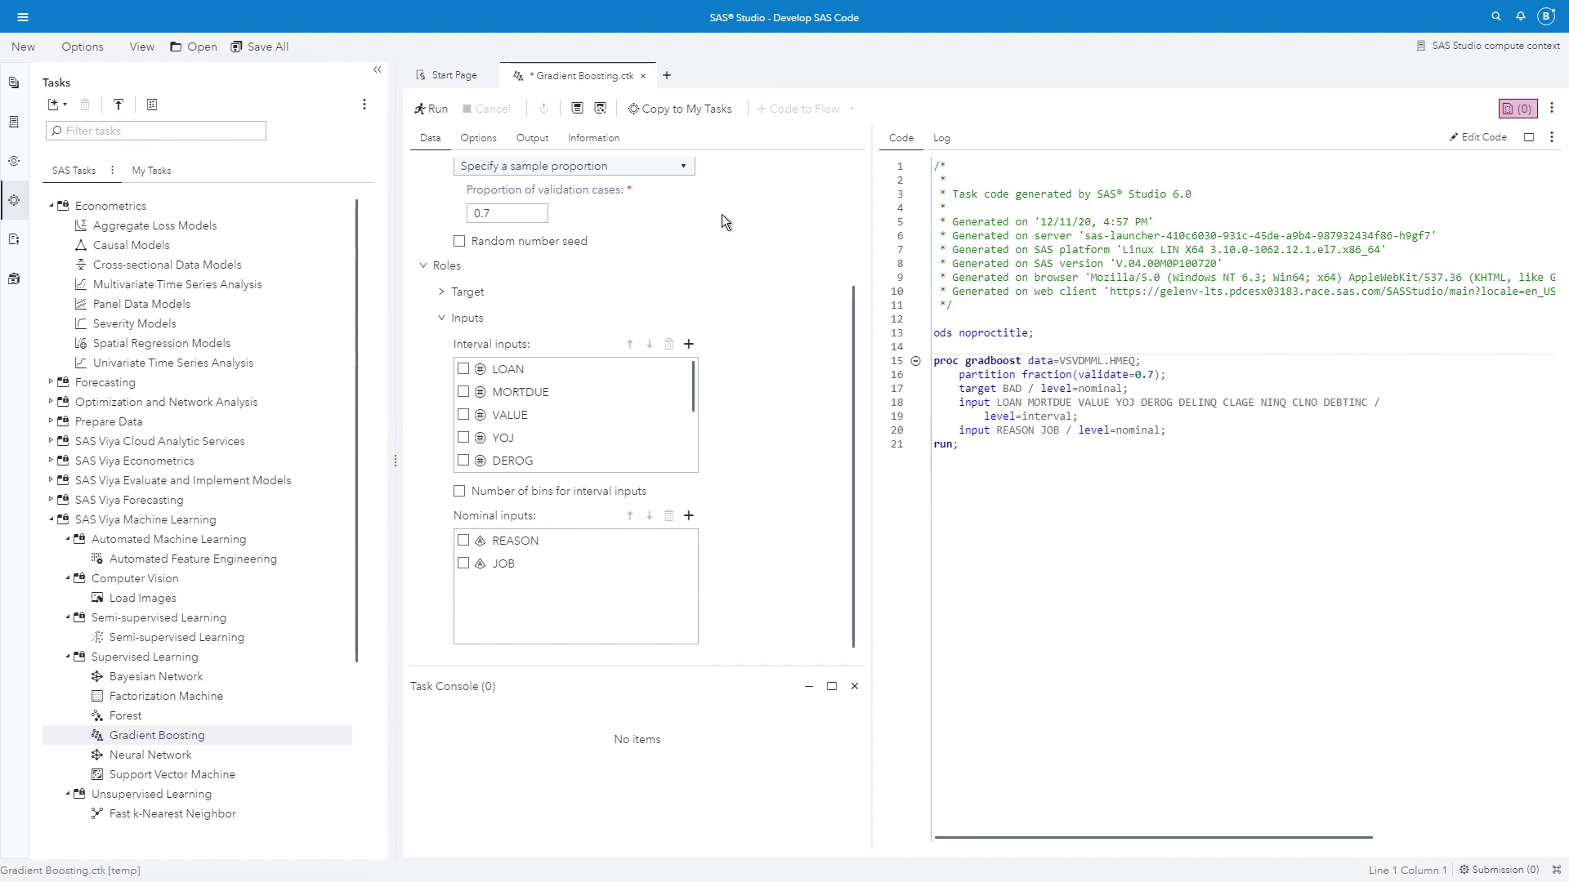
left_click(436, 111)
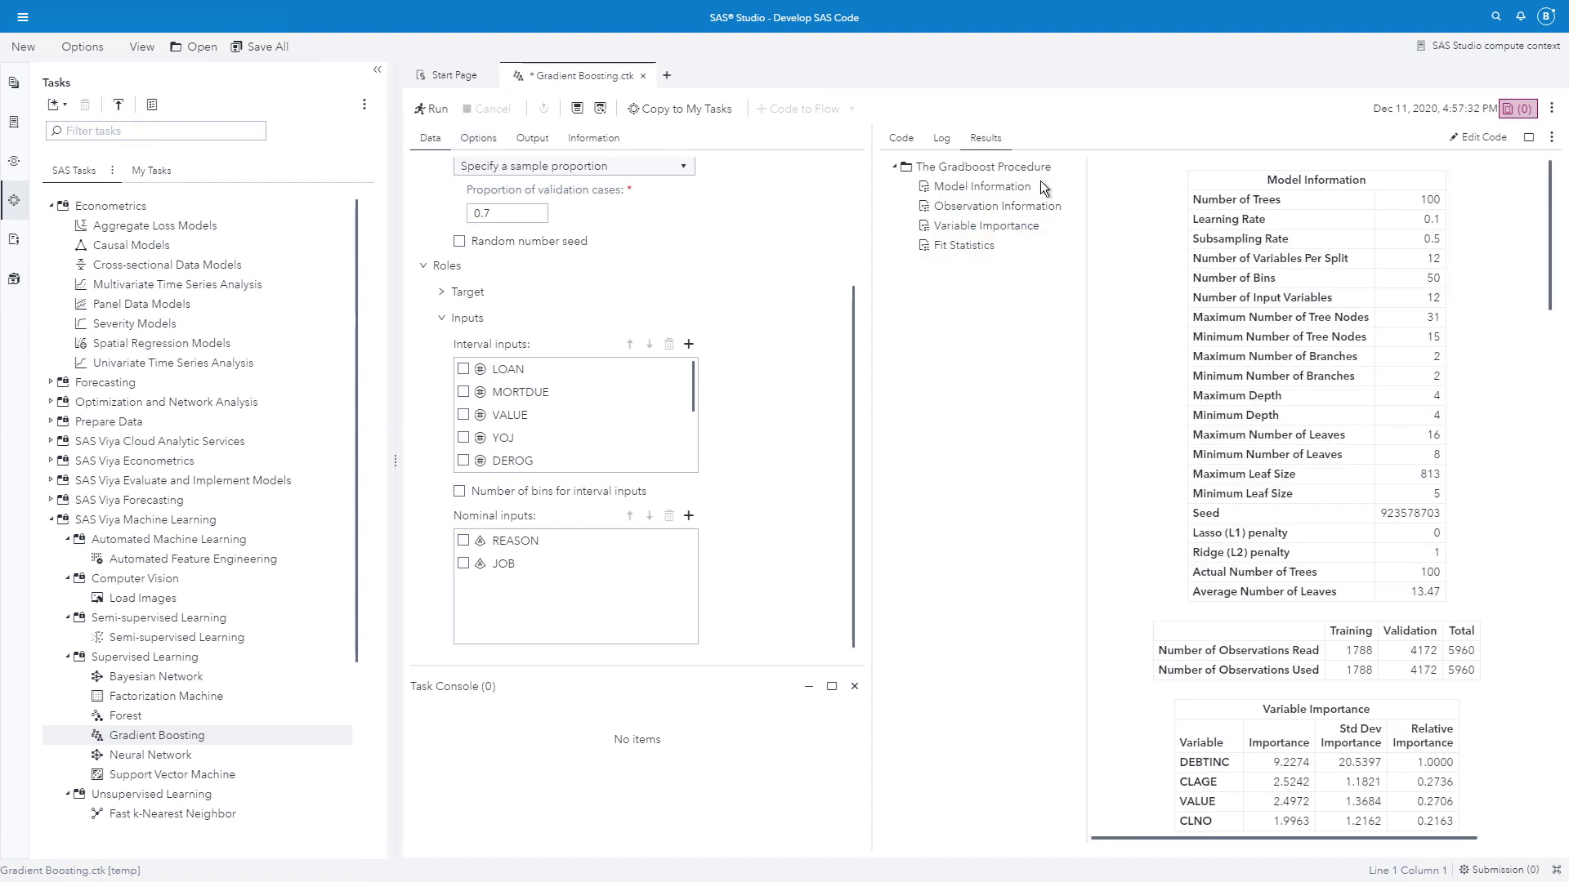
Open the Gradboost results page by itself in a separate browser tab.
left_click(1551, 139)
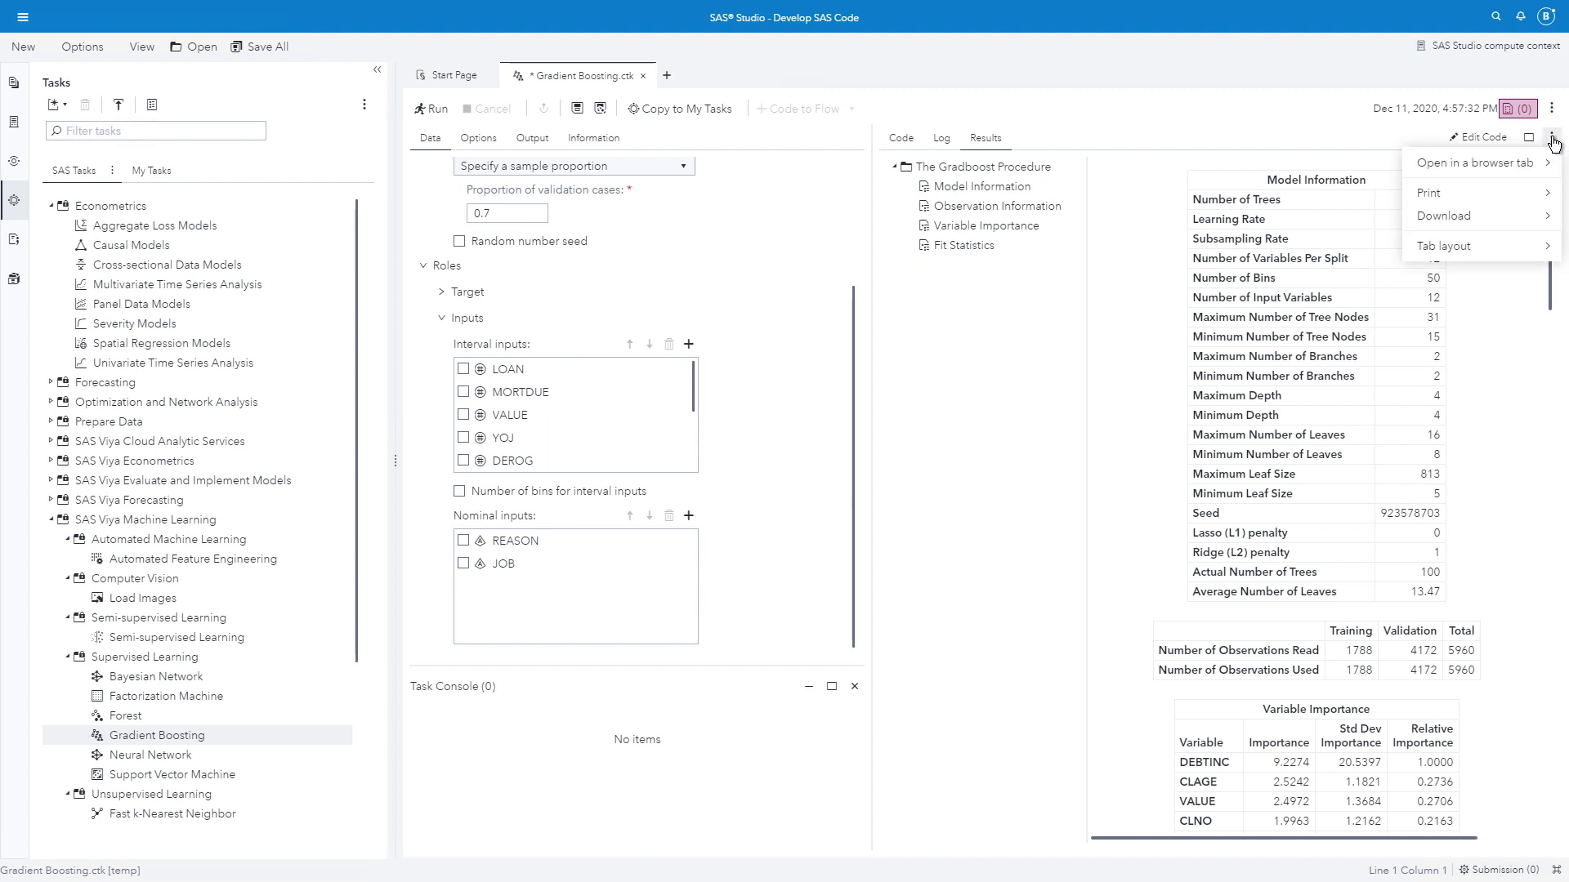
mouse_move(1496, 174)
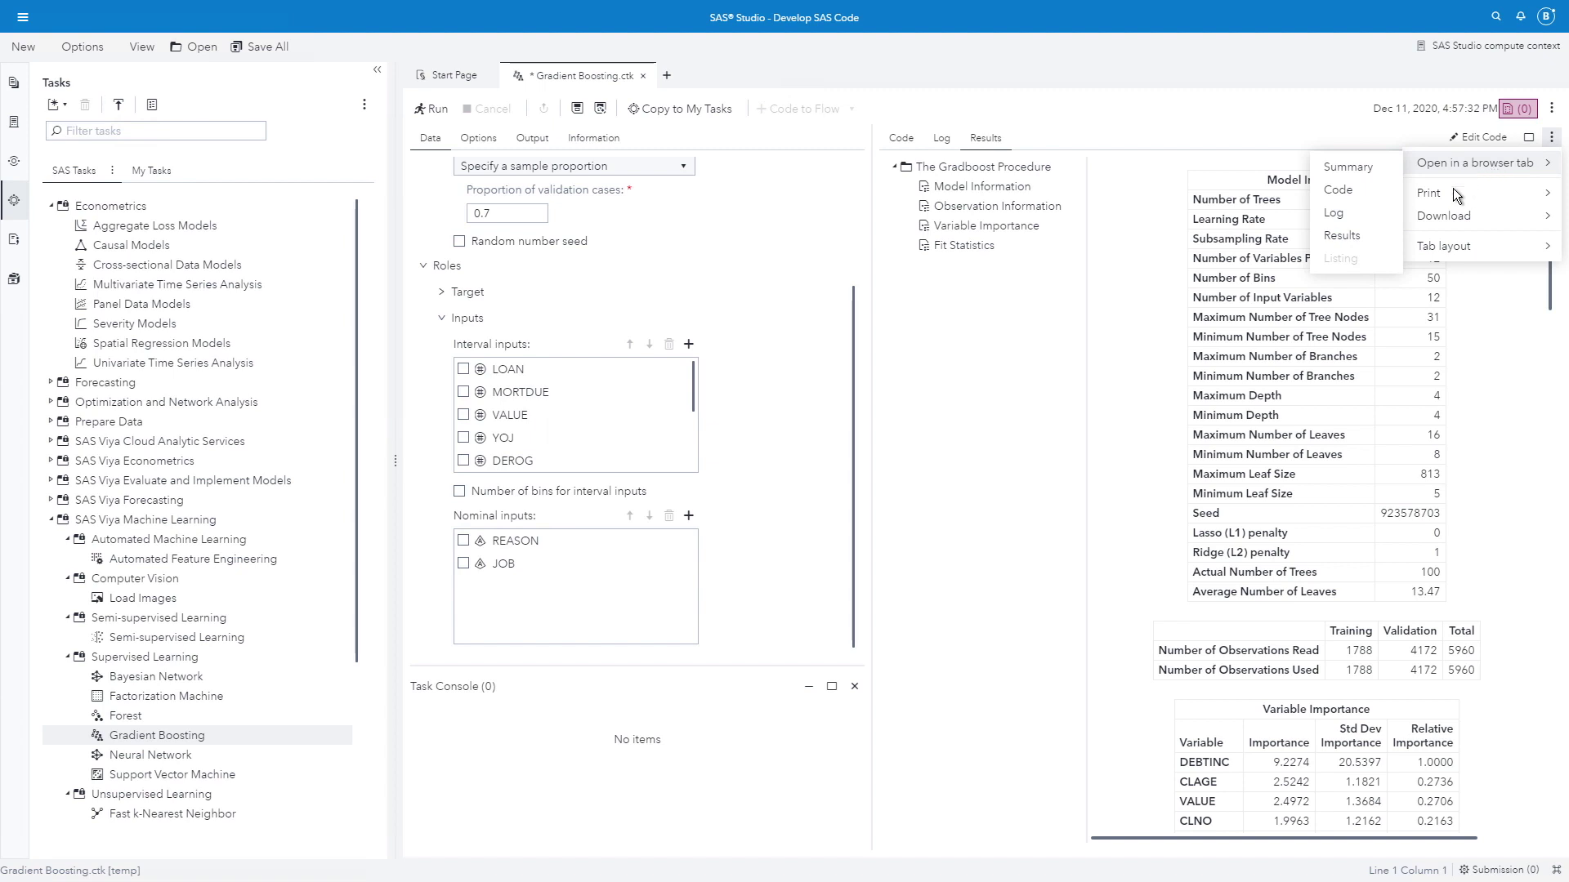
left_click(1356, 236)
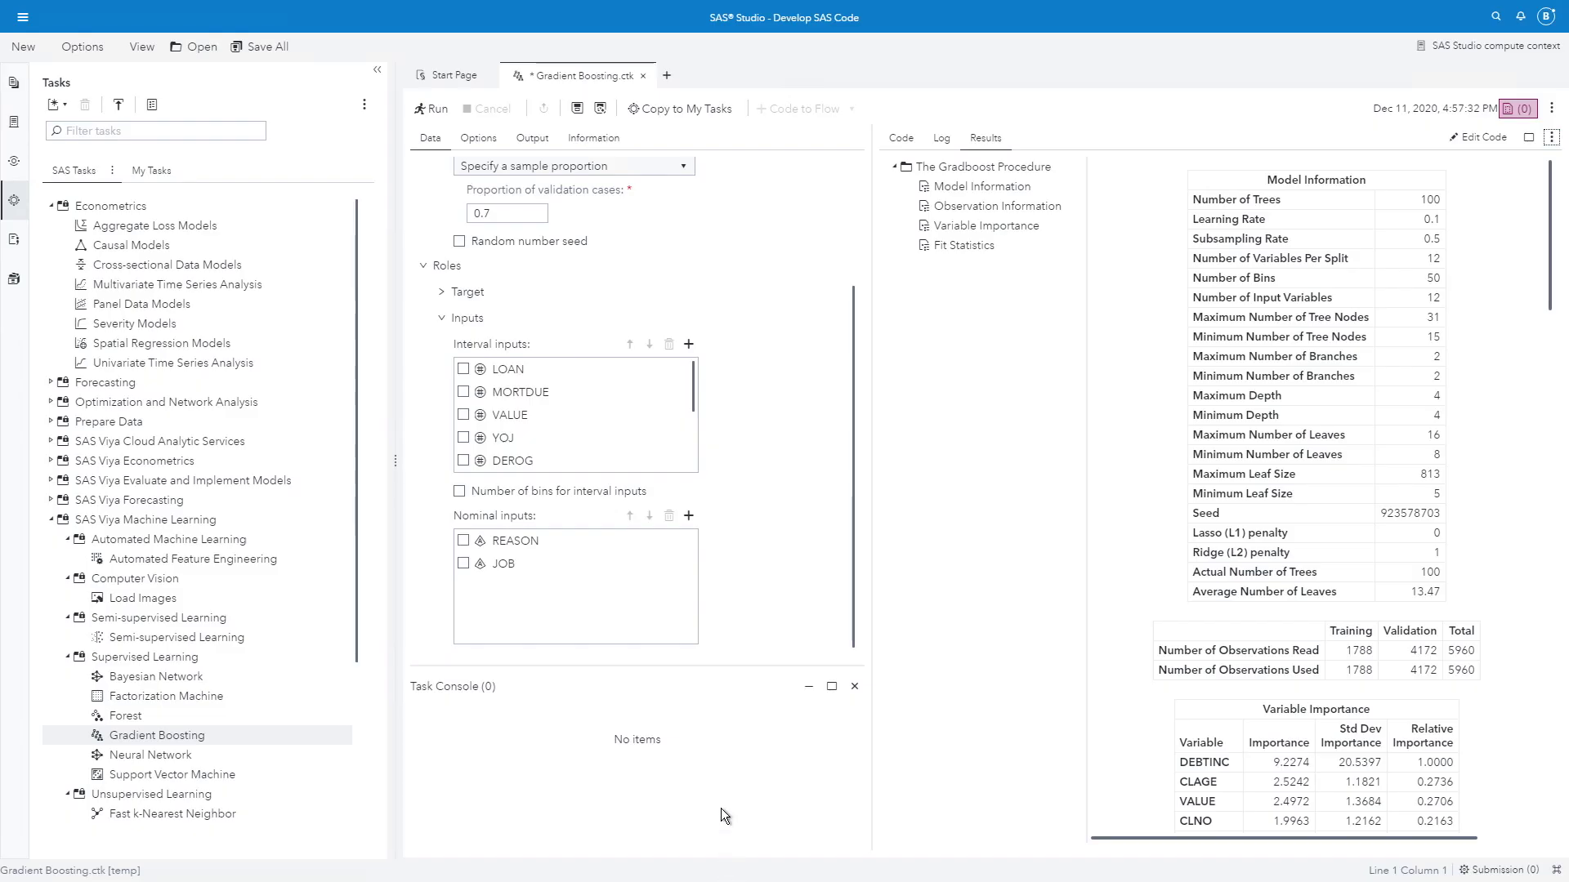
Turn on the Variable importance chart under Options > Plots and rerun Gradient Boosting.
left_click(482, 139)
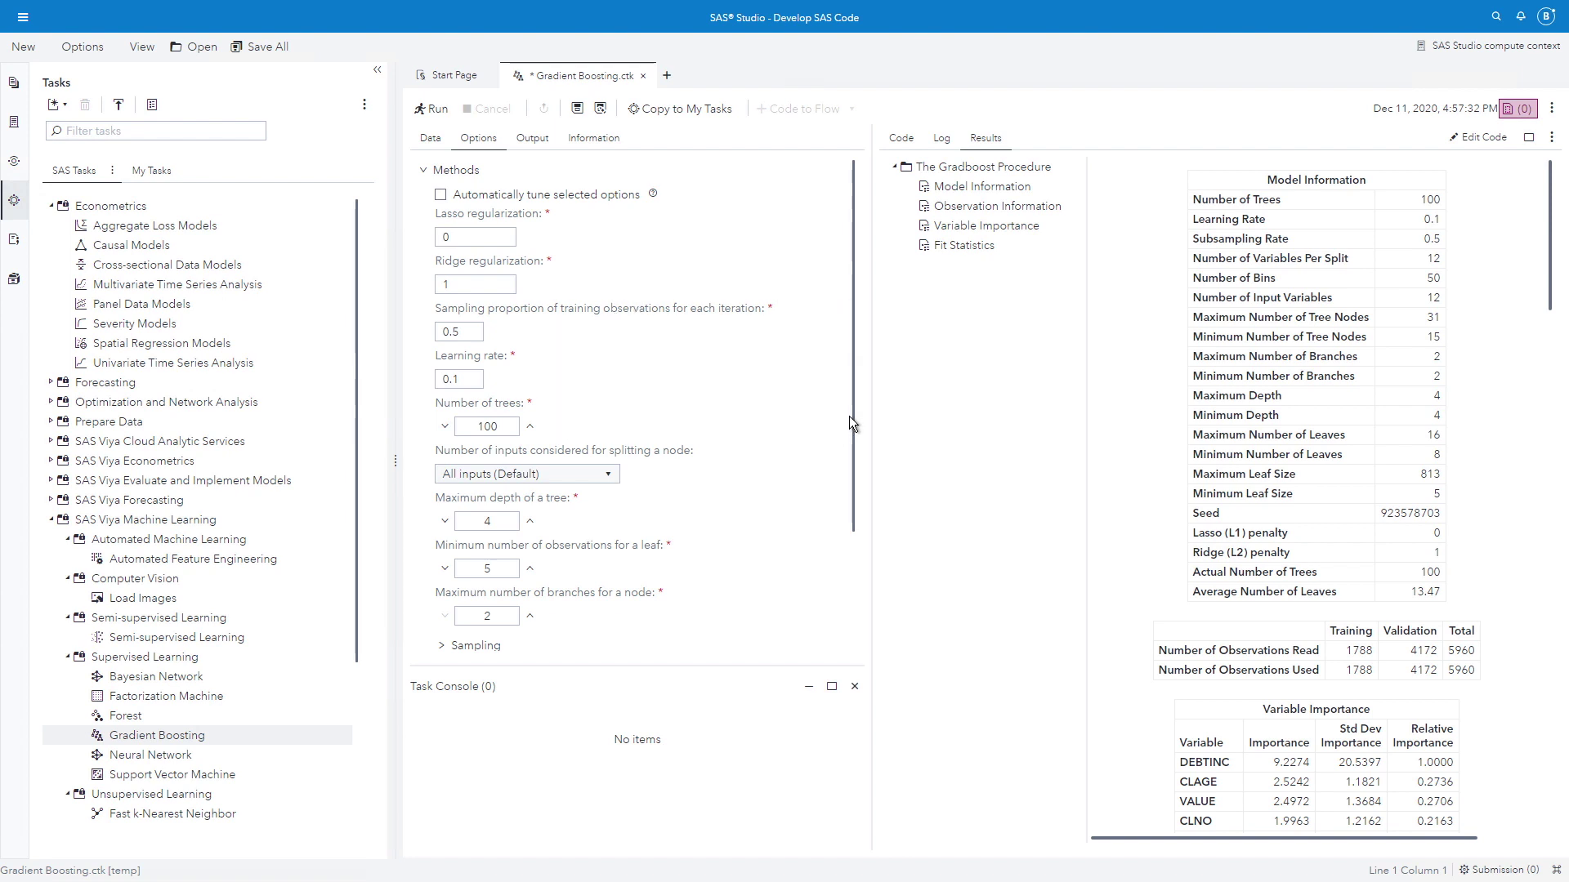
left_click_drag(853, 415, 855, 558)
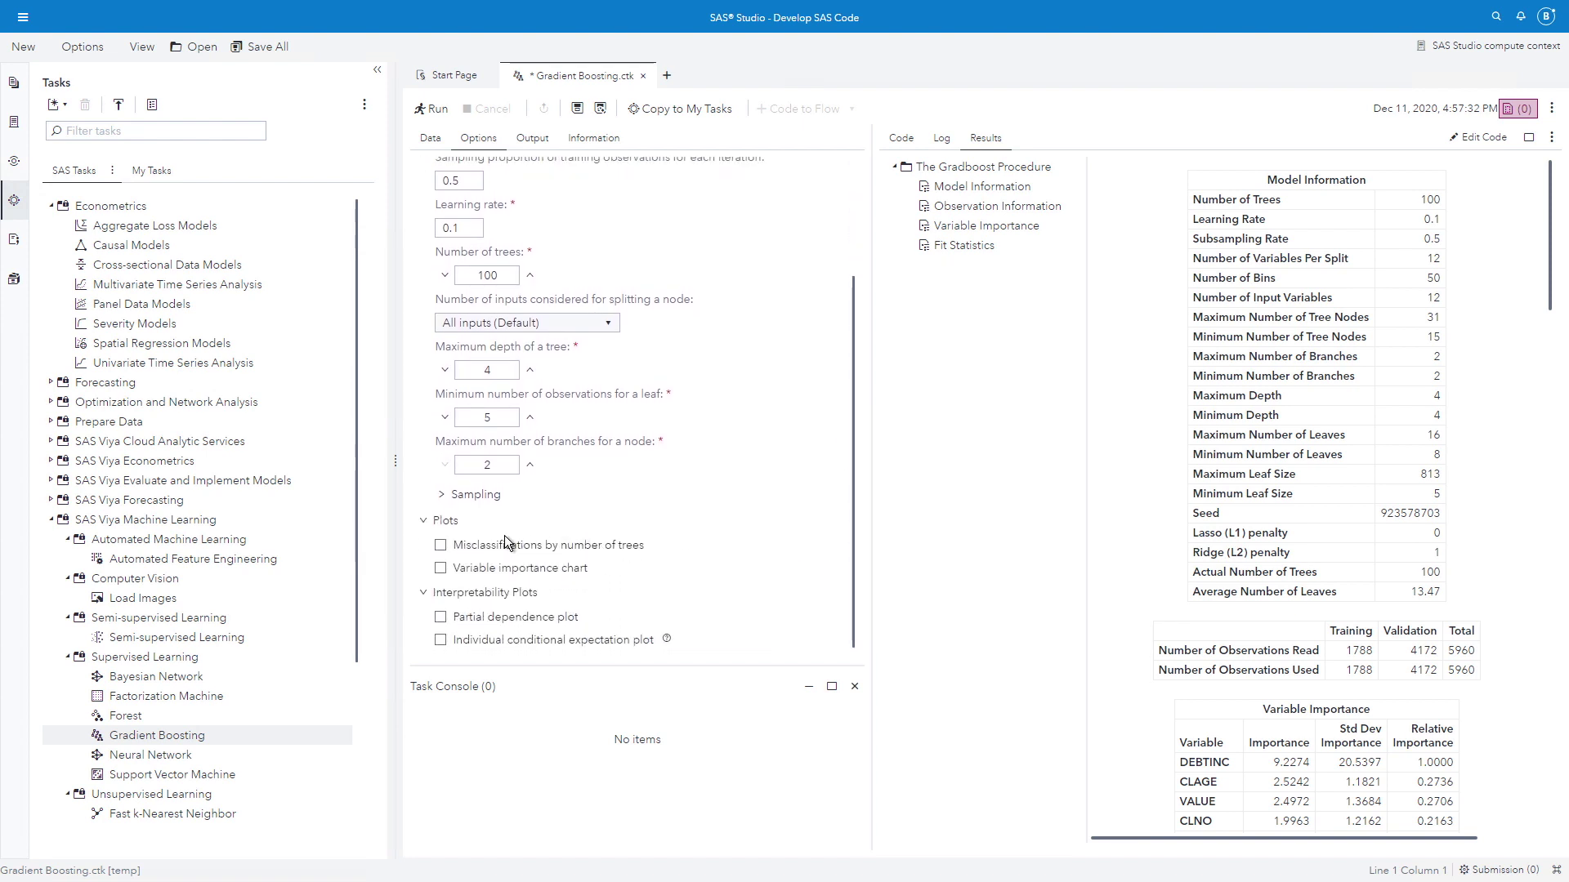
left_click(440, 572)
left_click(436, 112)
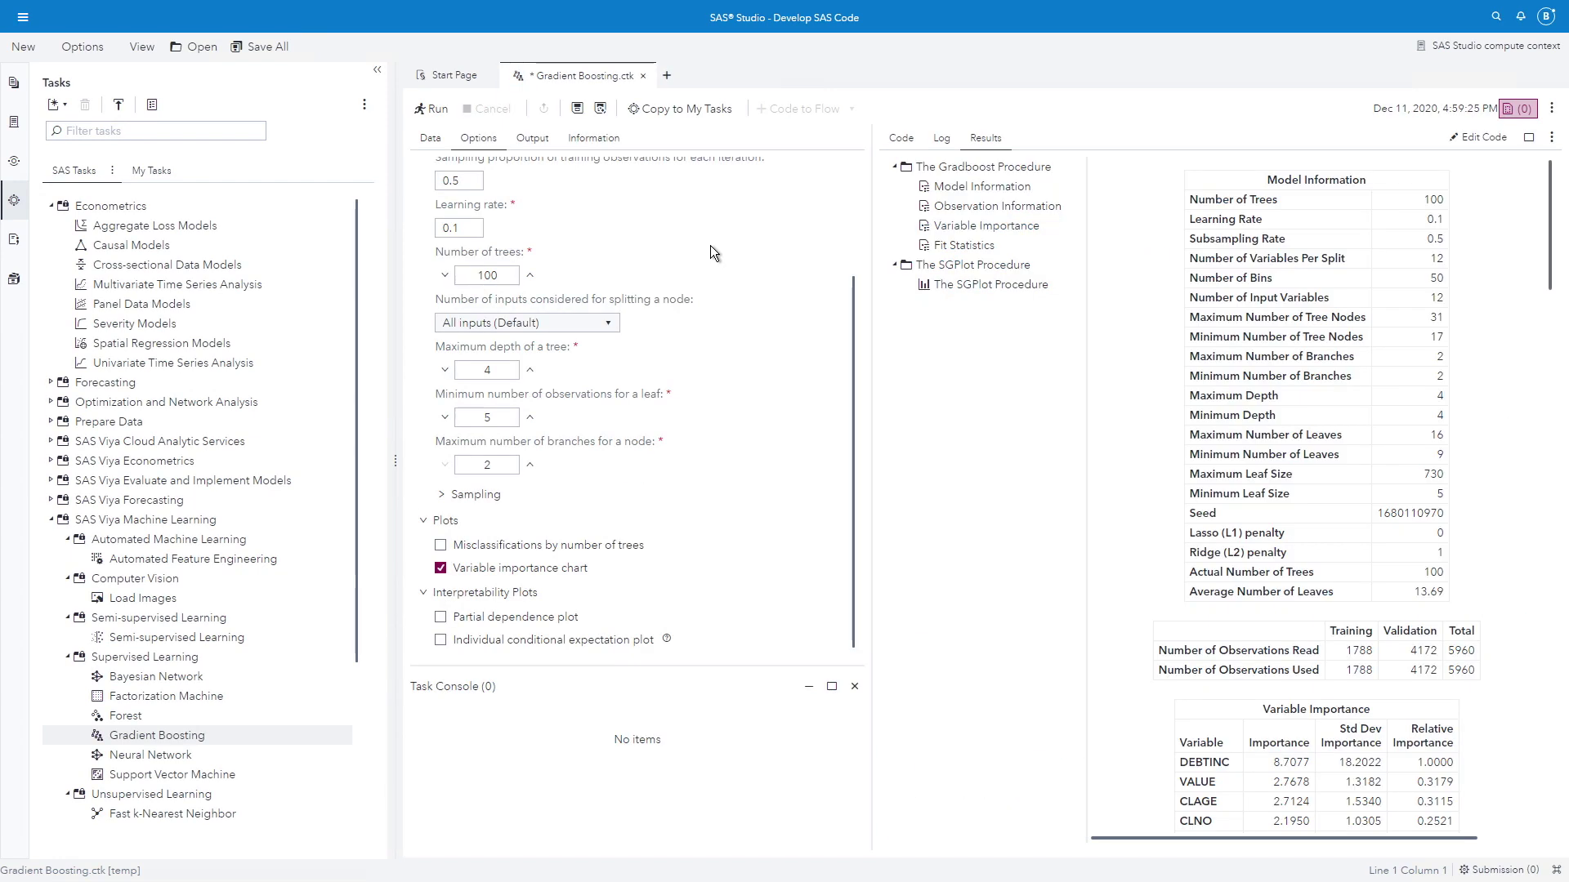
Open the updated results in a browser tab and scroll through the full Variable Importance table.
left_click(1552, 137)
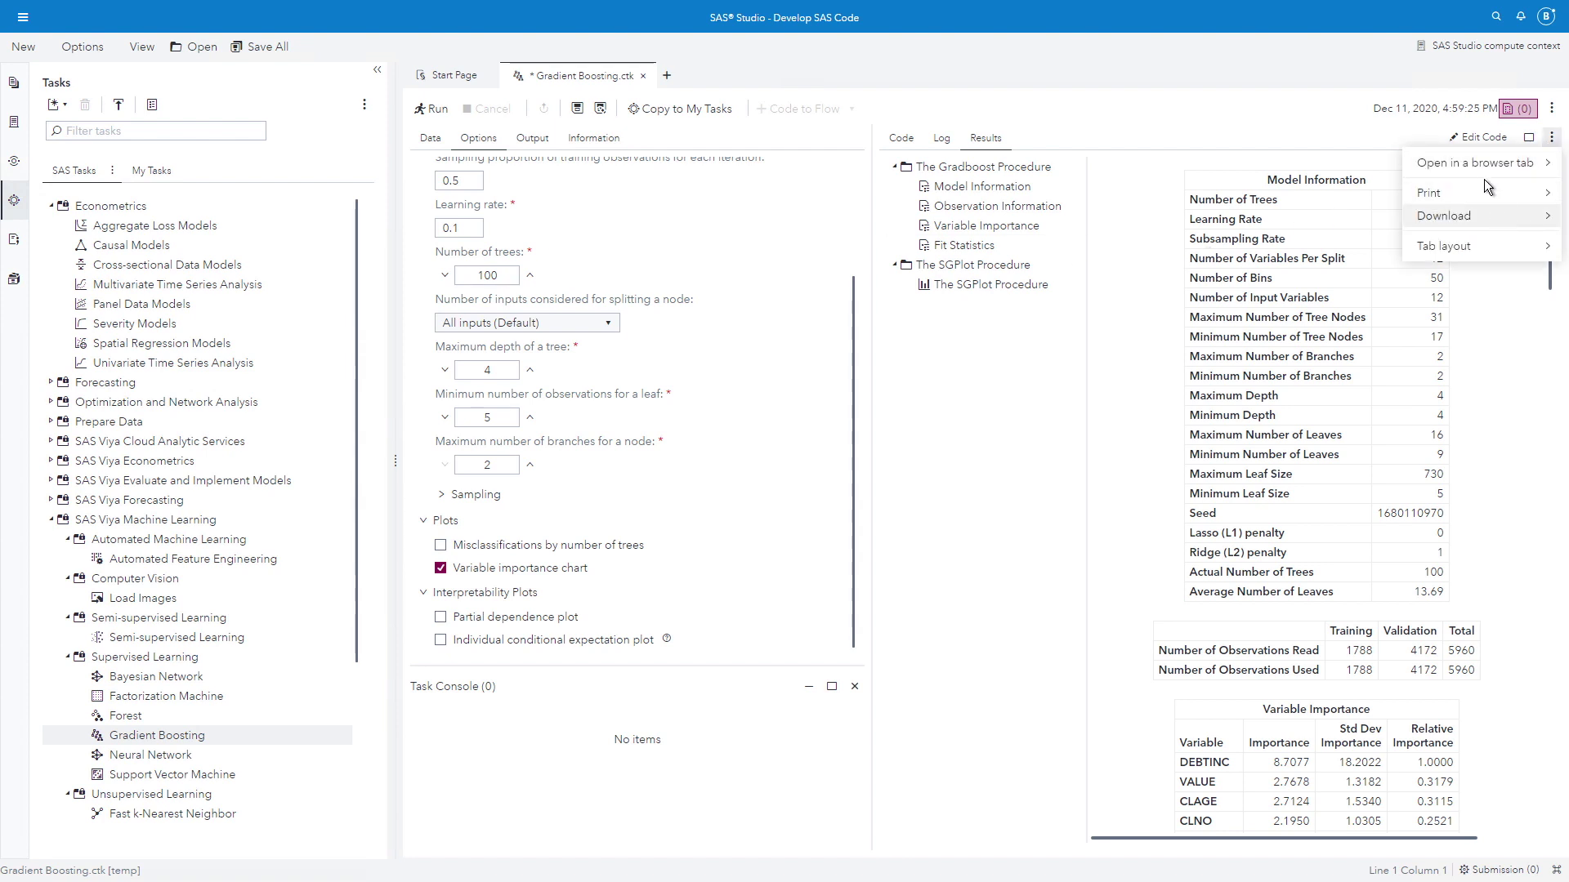
mouse_move(1482, 164)
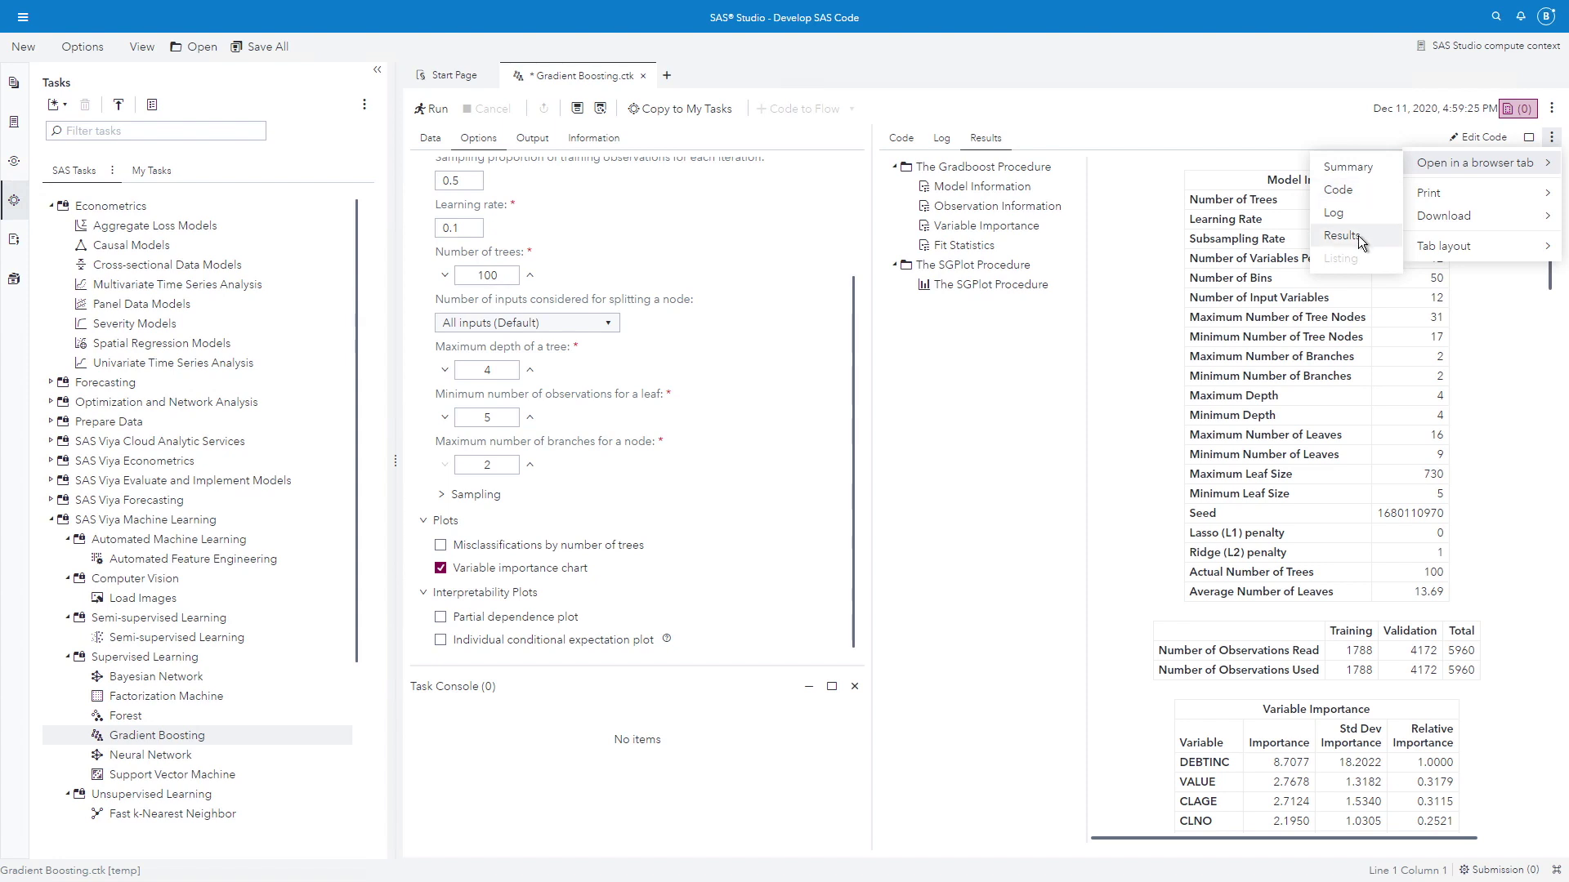
left_click(1356, 235)
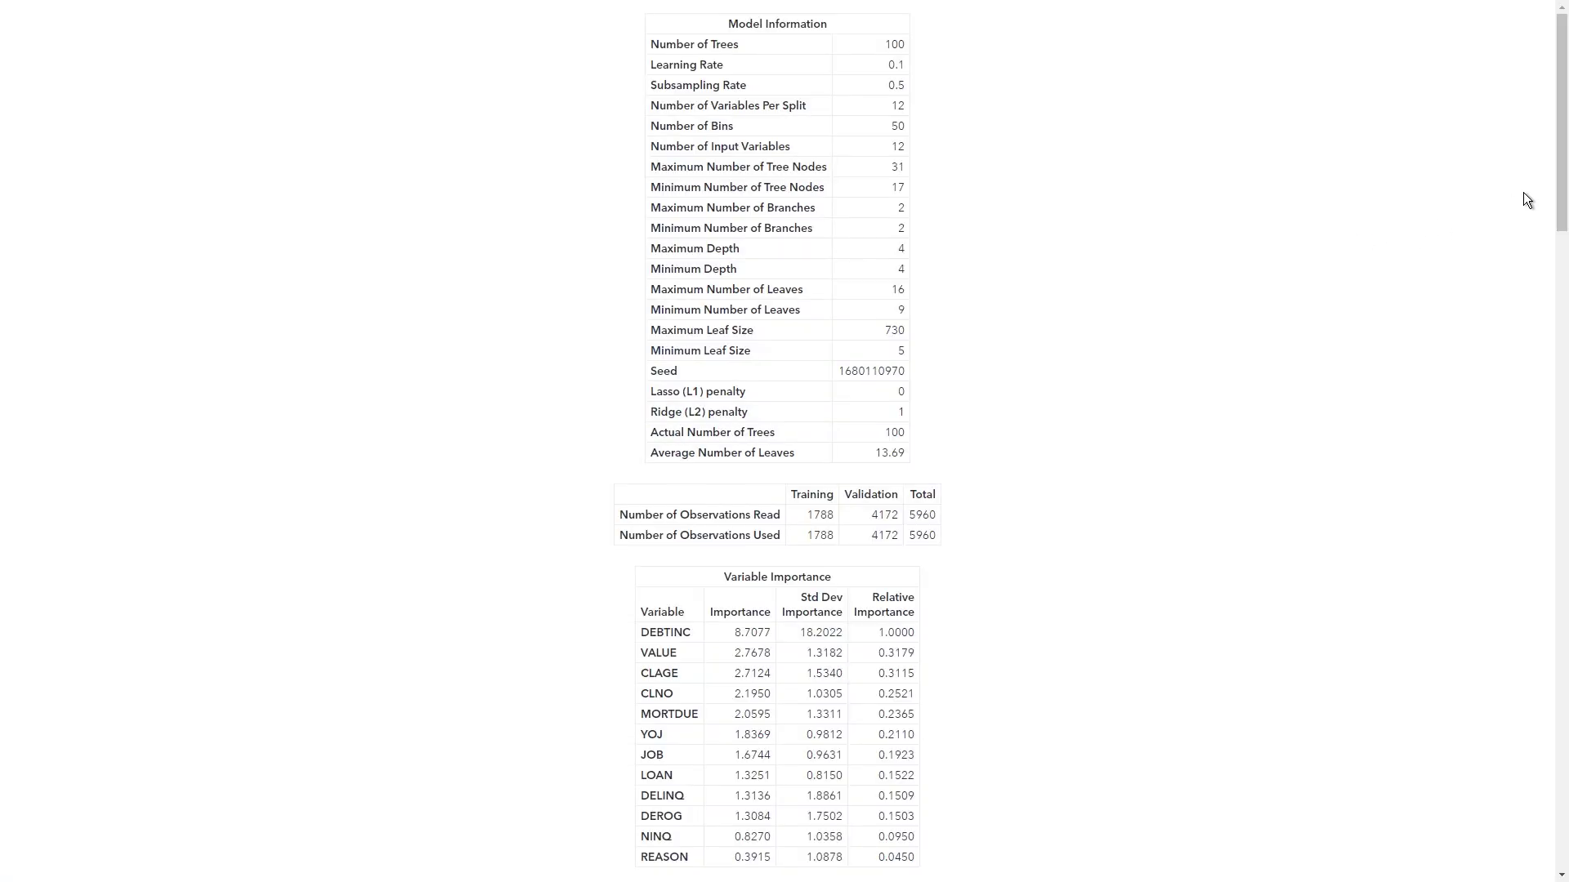
left_click_drag(1561, 196, 1380, 792)
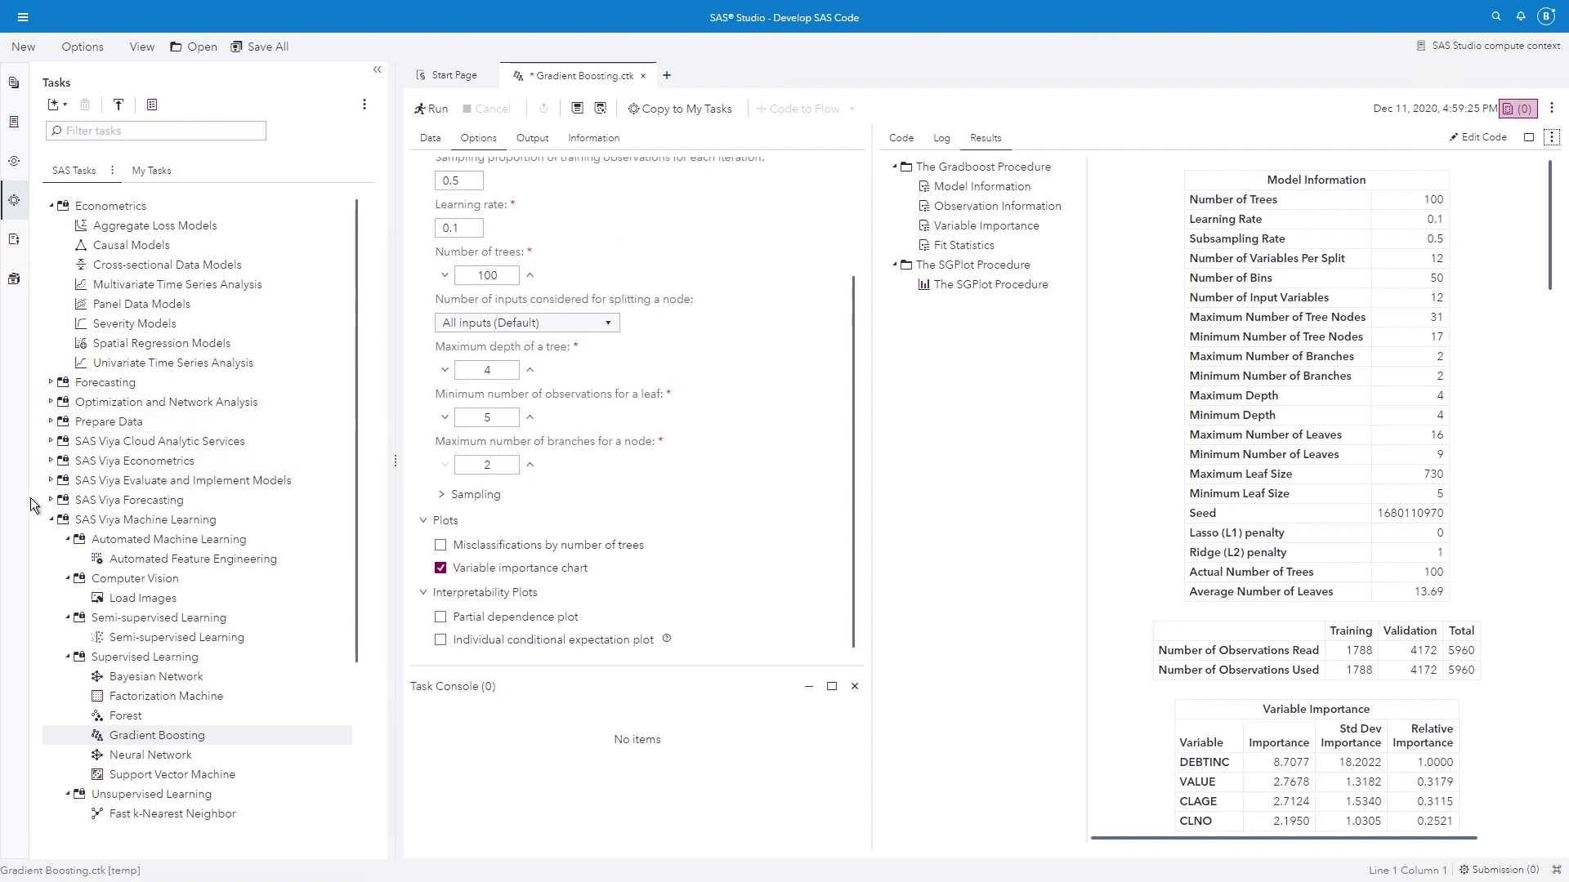
Collapse Machine Learning and Econometrics, expand Statistics, and launch Same Birthday Probability.
left_click(52, 521)
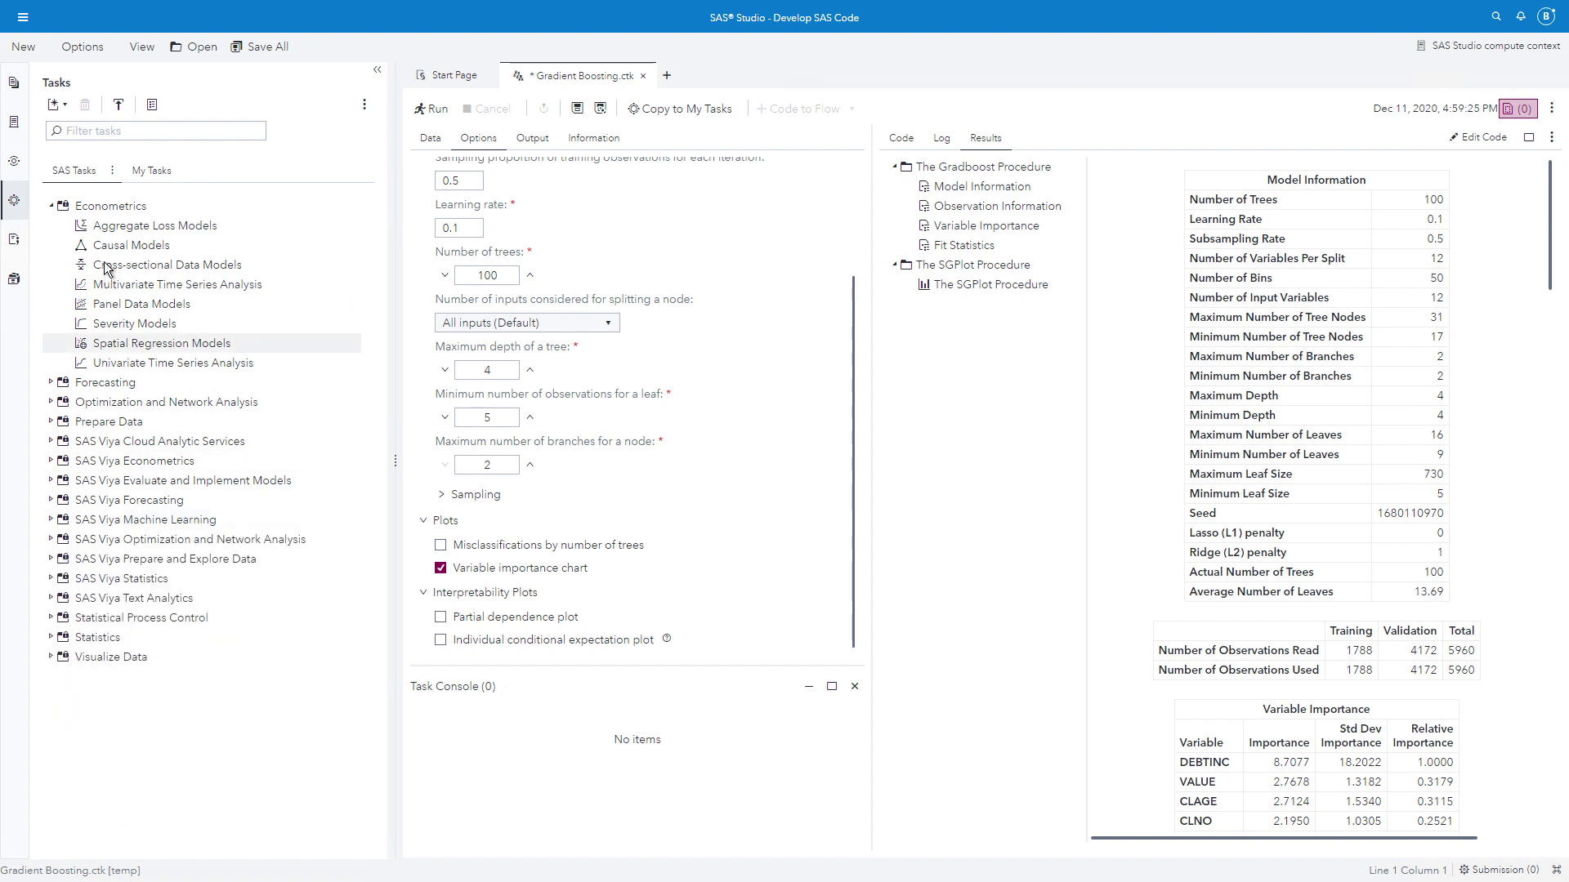
left_click(51, 208)
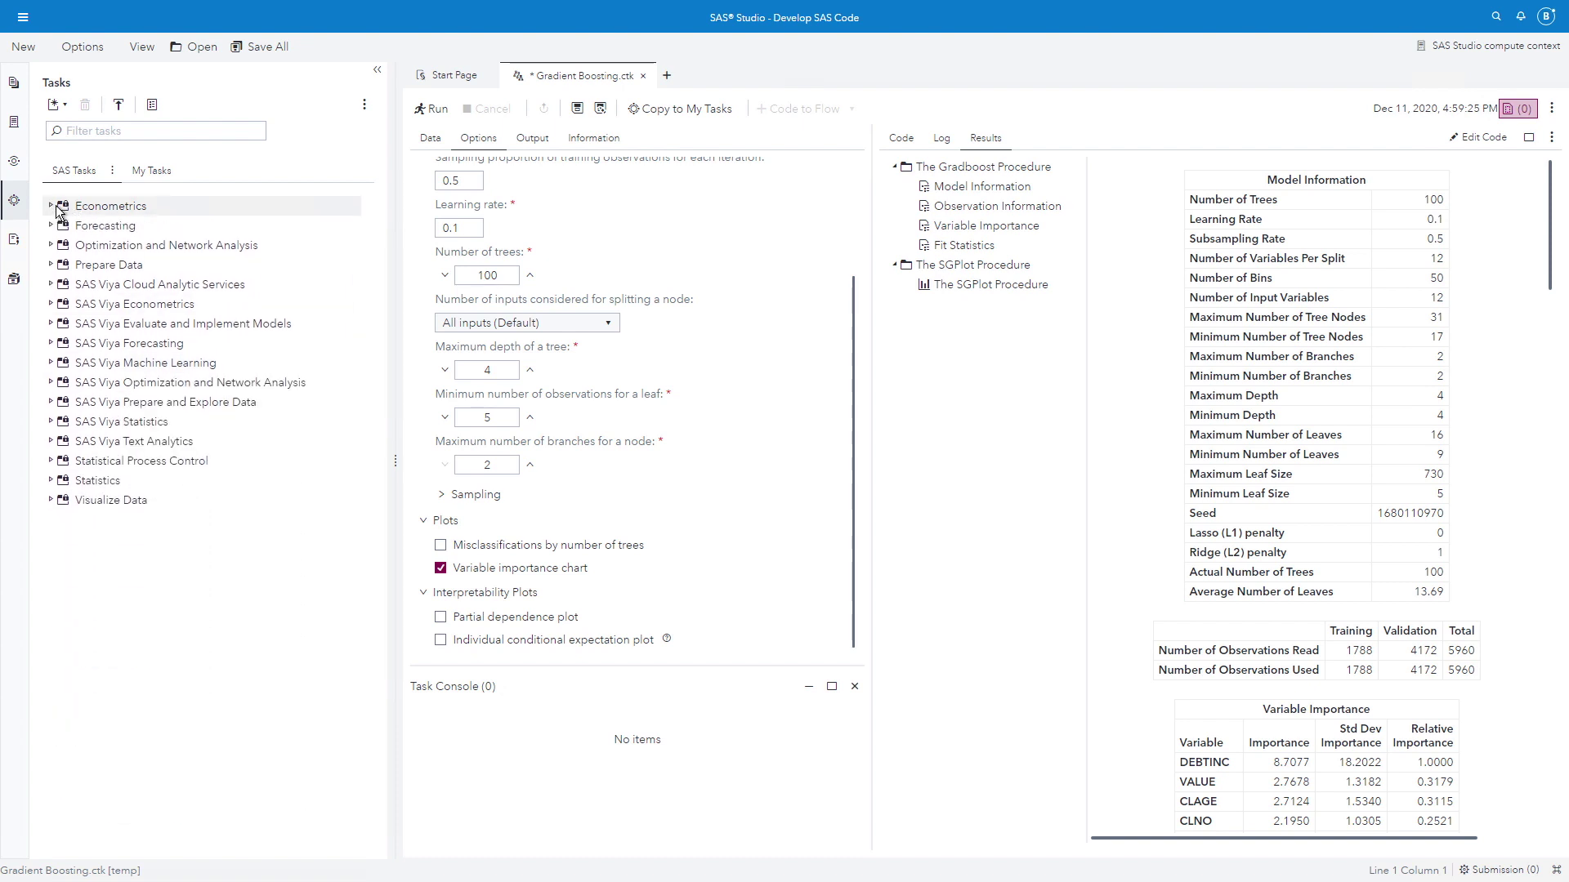
left_click(51, 482)
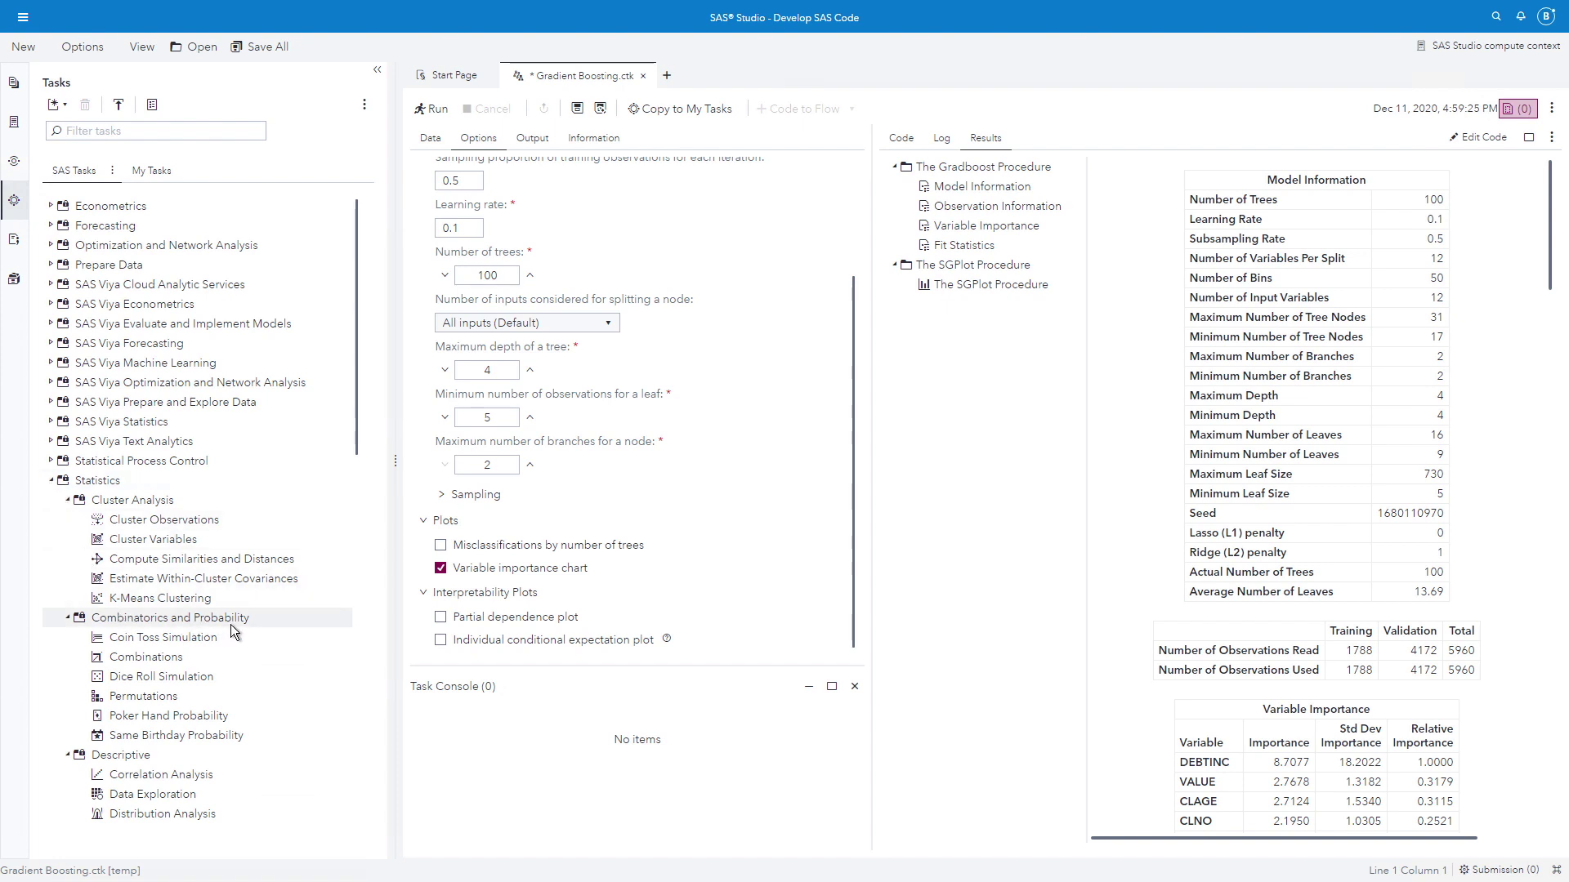
double_click(198, 737)
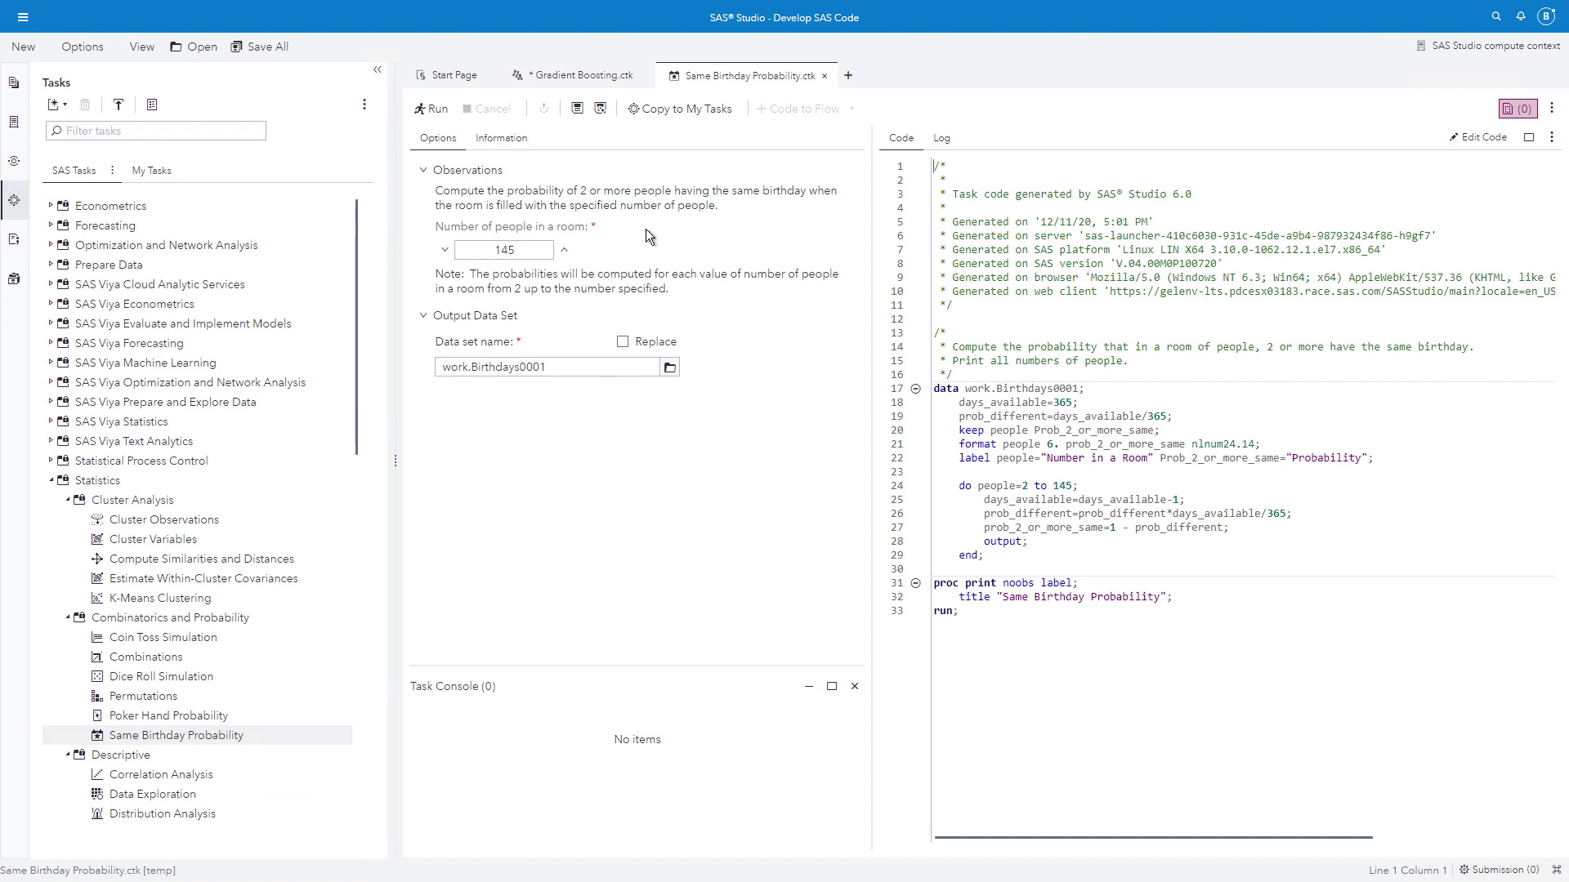
Change the room size from 145 to 60 people, run, and scroll the probability table.
double_click(522, 251)
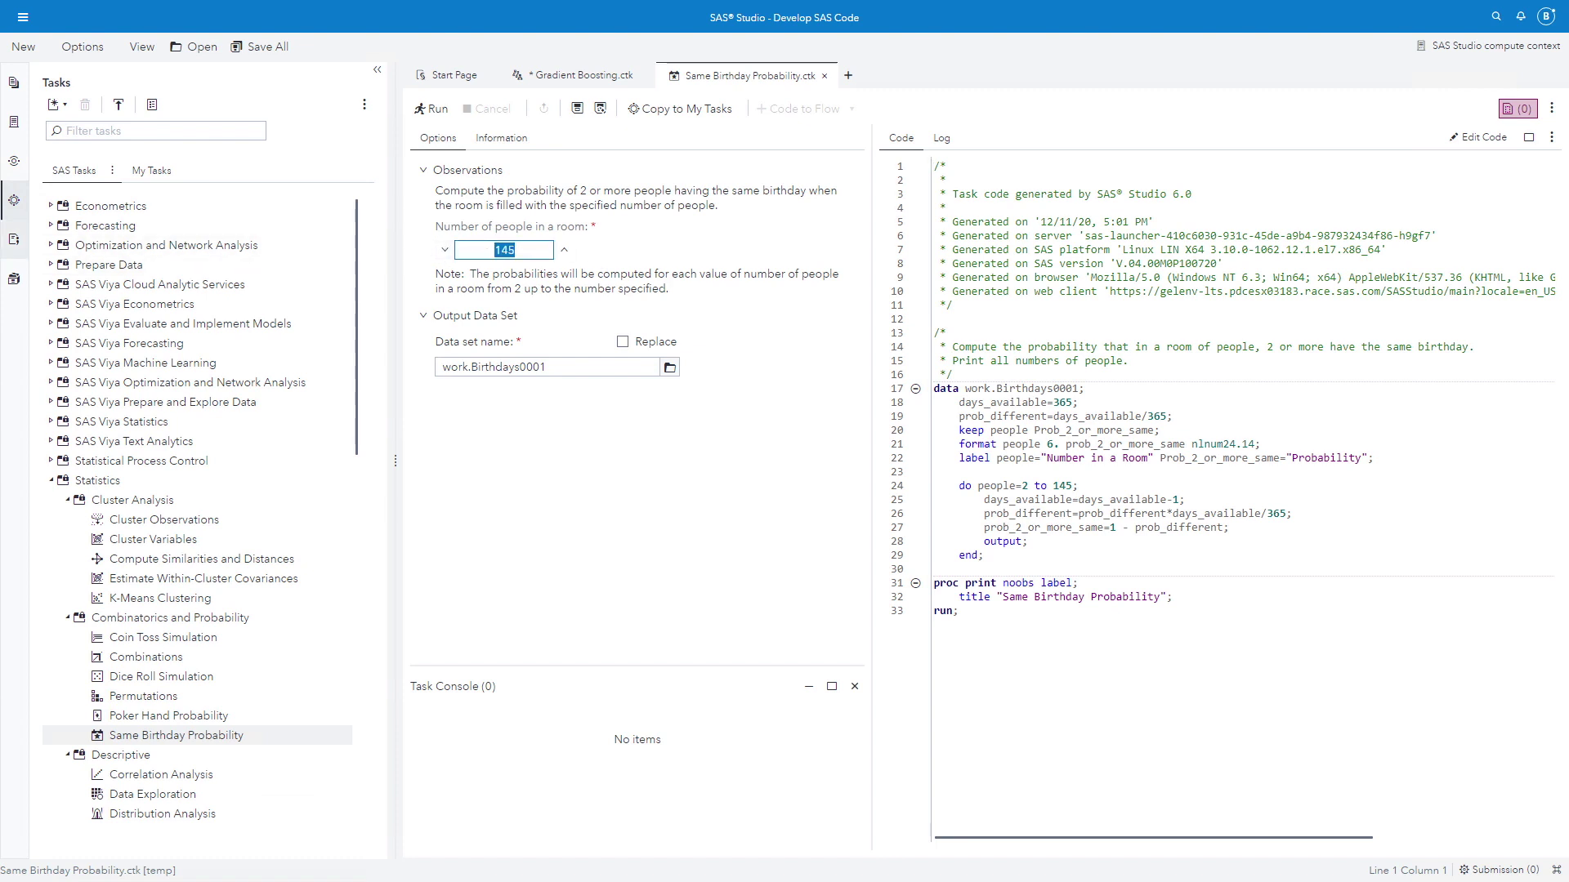
type("60")
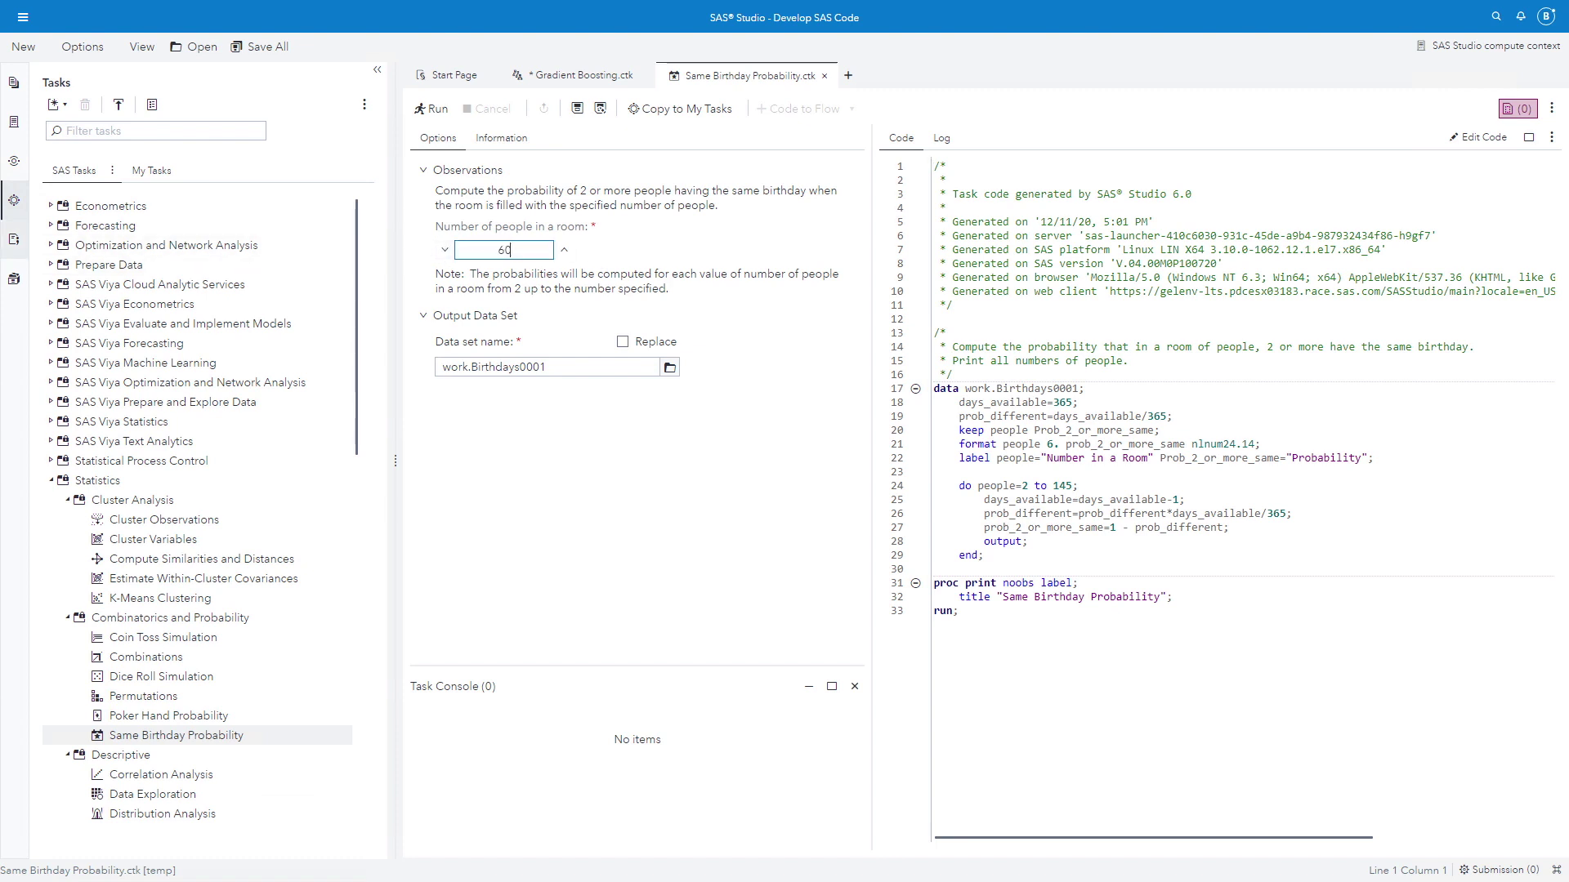
left_click(432, 108)
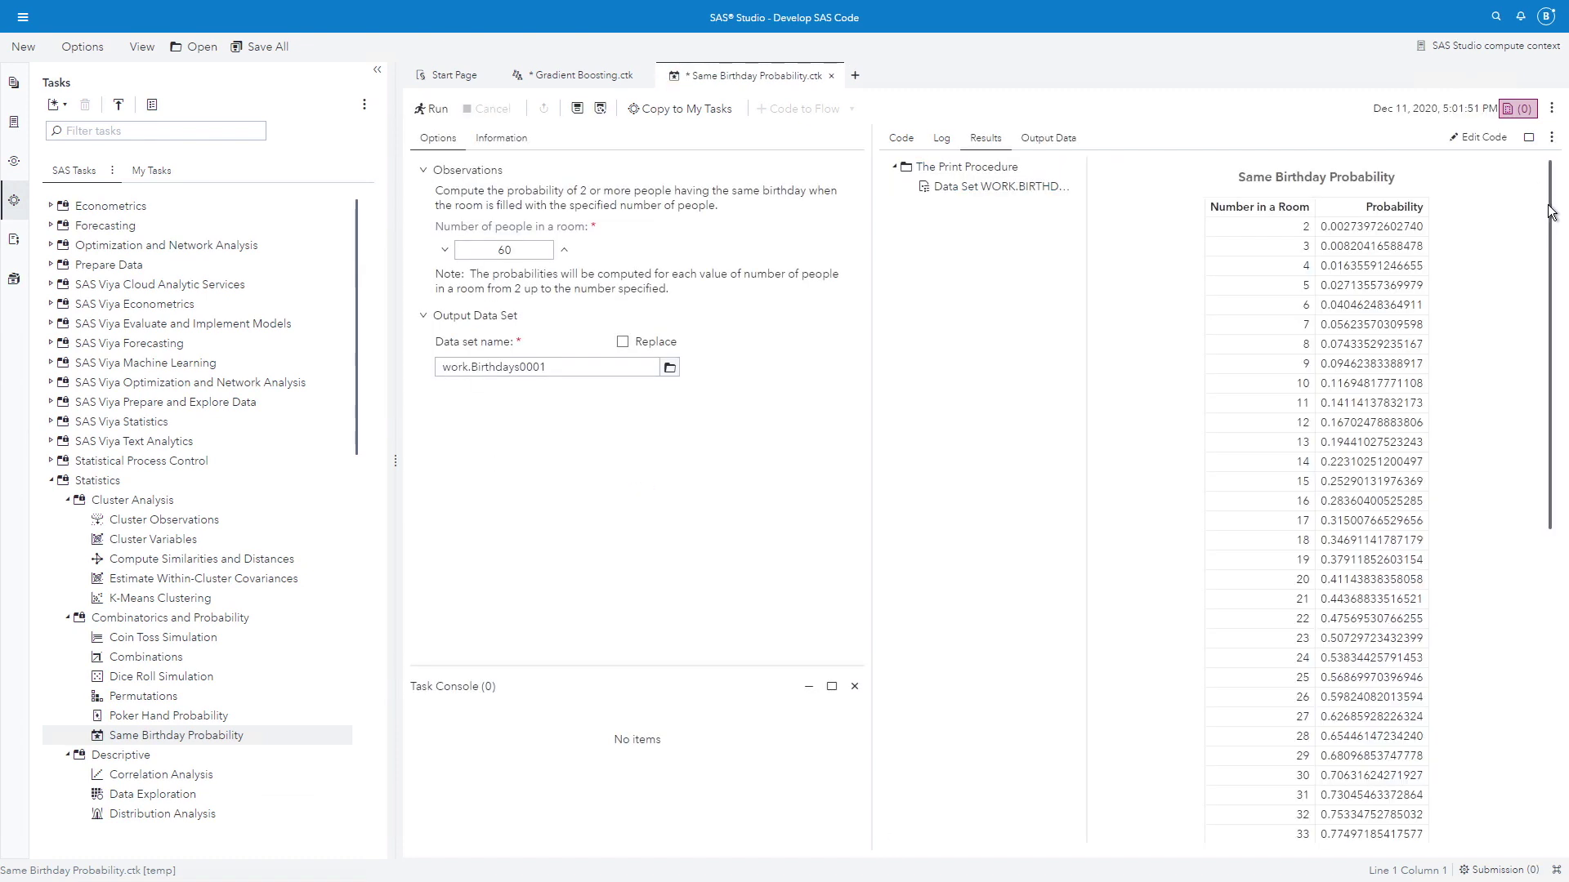
left_click_drag(1555, 228, 1563, 559)
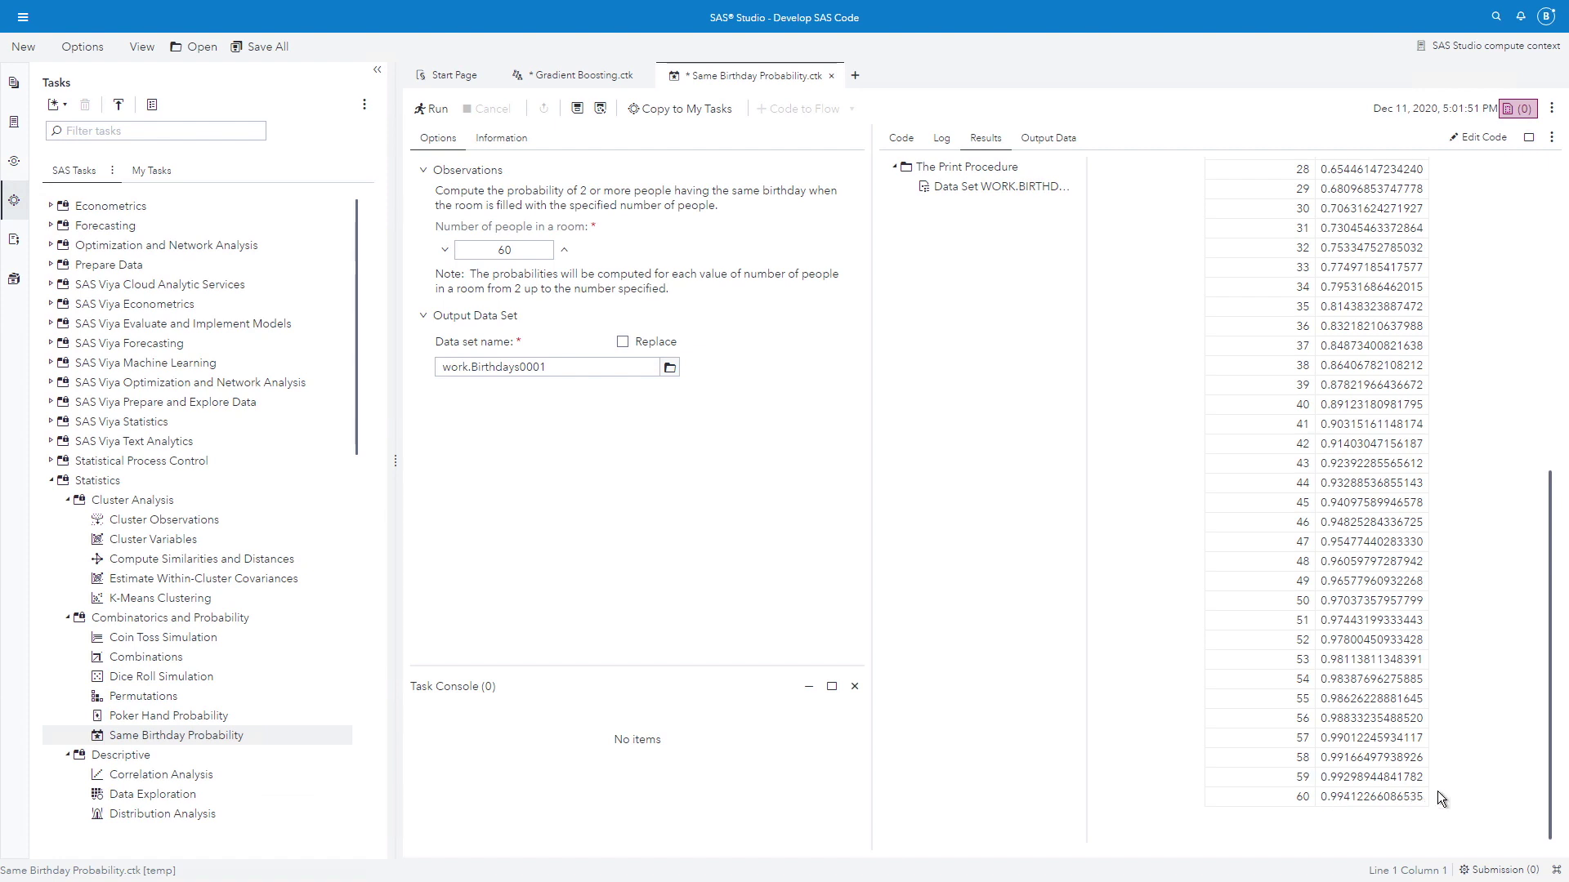
left_click_drag(1555, 806, 1562, 486)
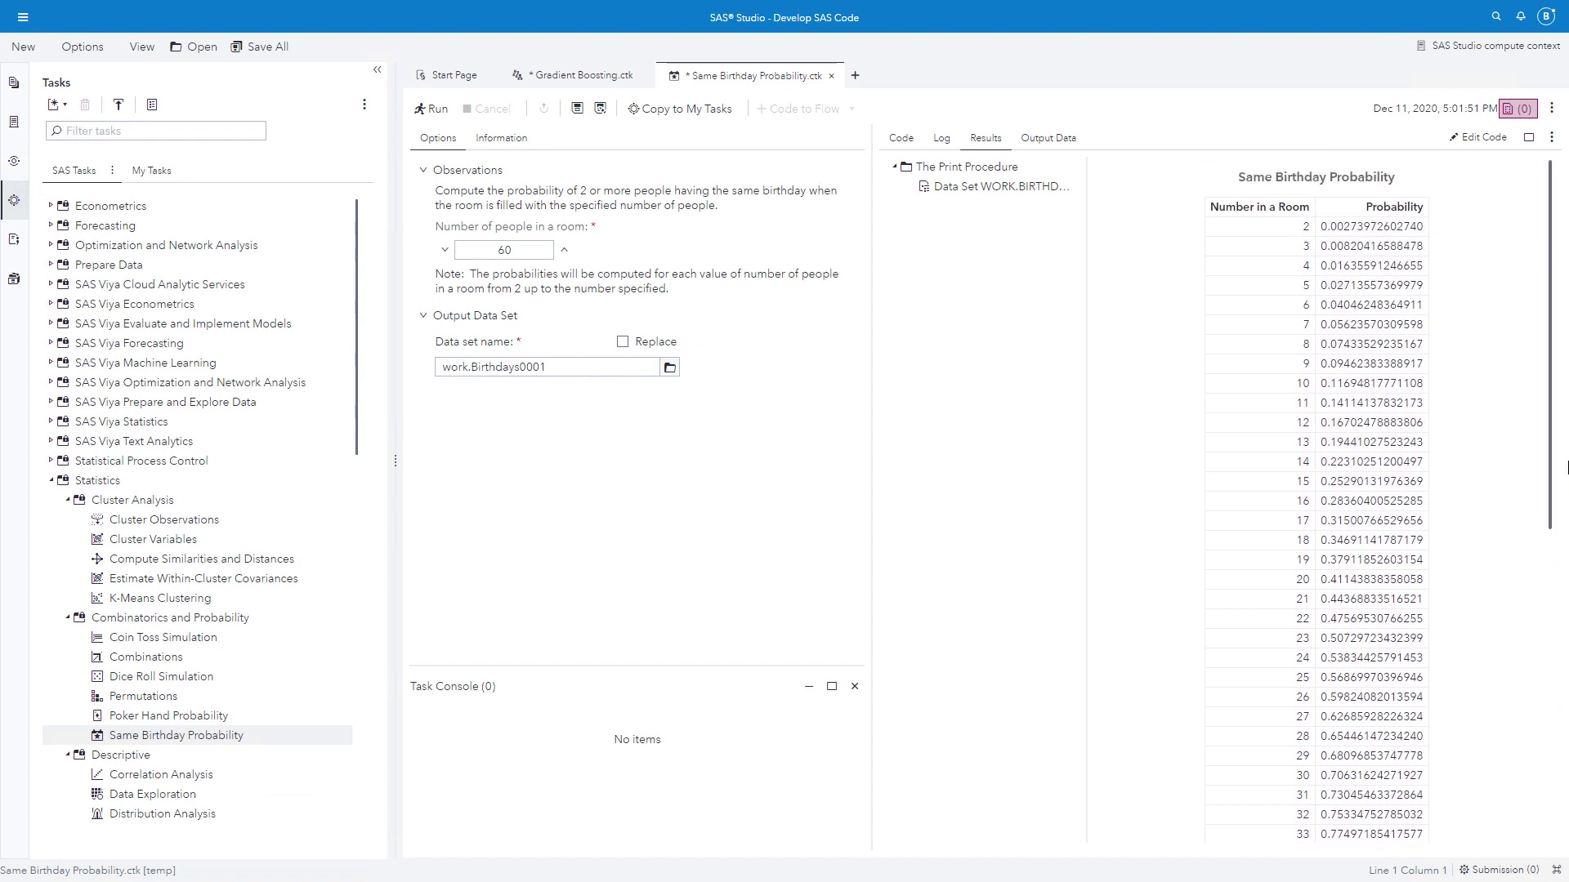